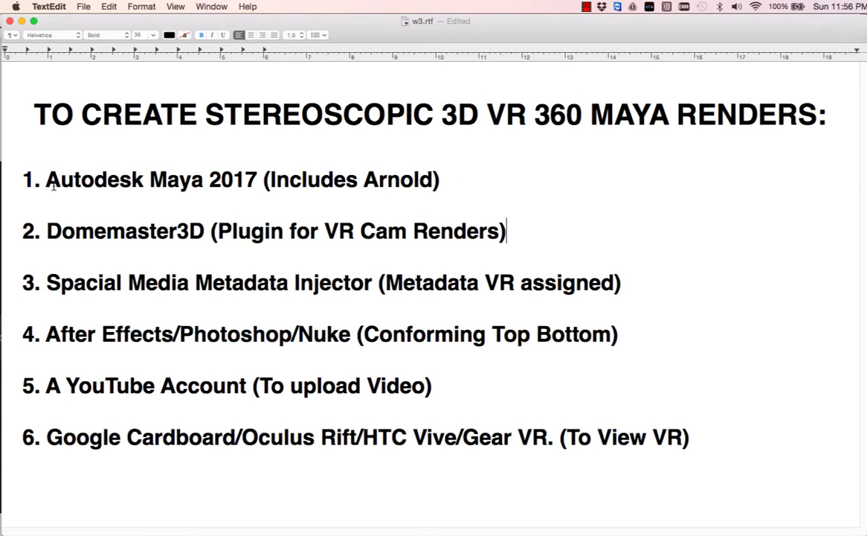
Highlight the Autodesk Maya 2017 (Includes Arnold) requirement on the first line
drag(46, 179, 264, 180)
click(447, 184)
click(179, 179)
drag(257, 179, 149, 179)
click(308, 182)
drag(440, 180, 84, 180)
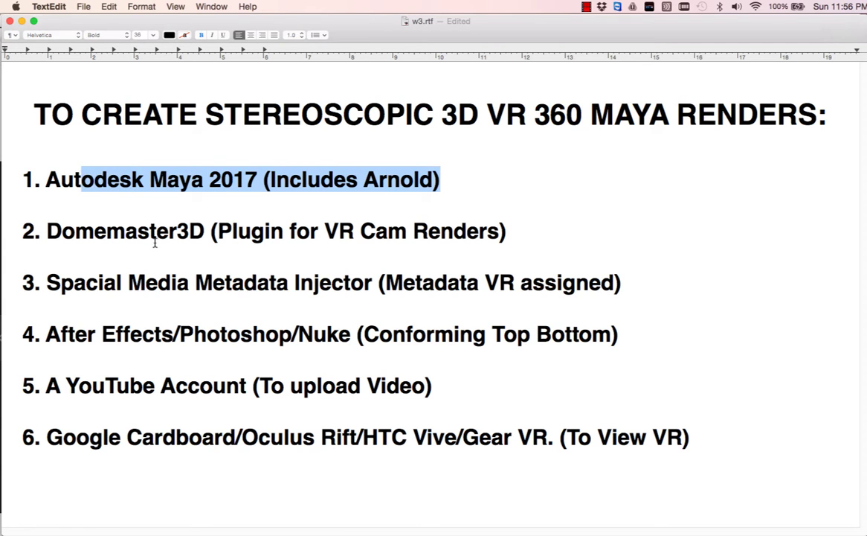
click(138, 230)
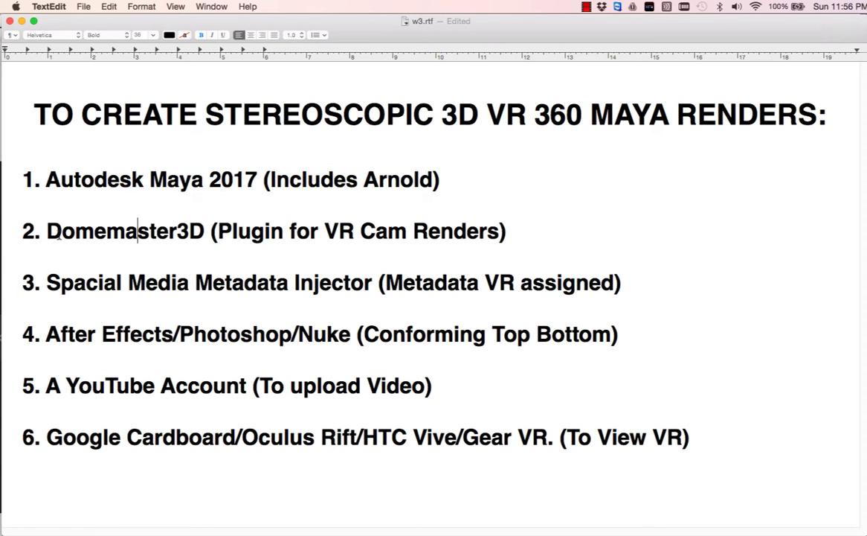
Highlight the Domemaster3D Plugin for VR Cam Renders requirement on the second line
drag(47, 231, 506, 231)
click(509, 232)
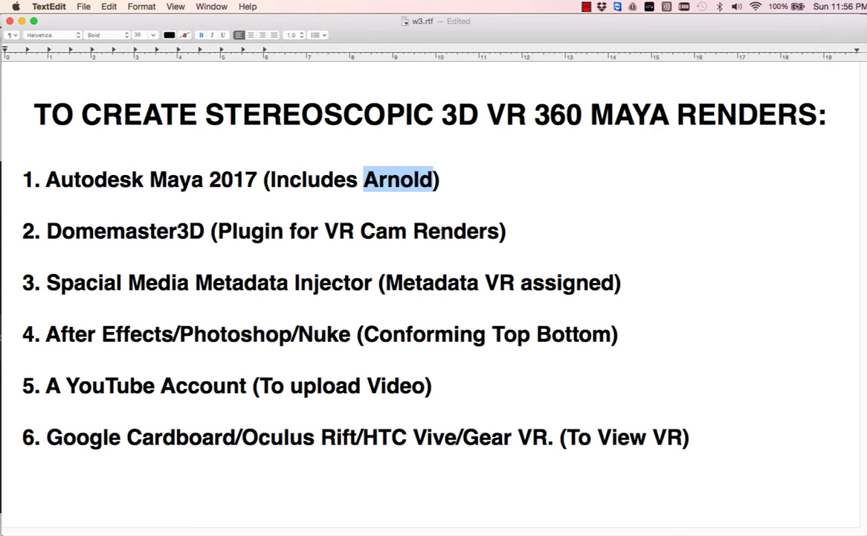
click(284, 231)
drag(47, 231, 295, 232)
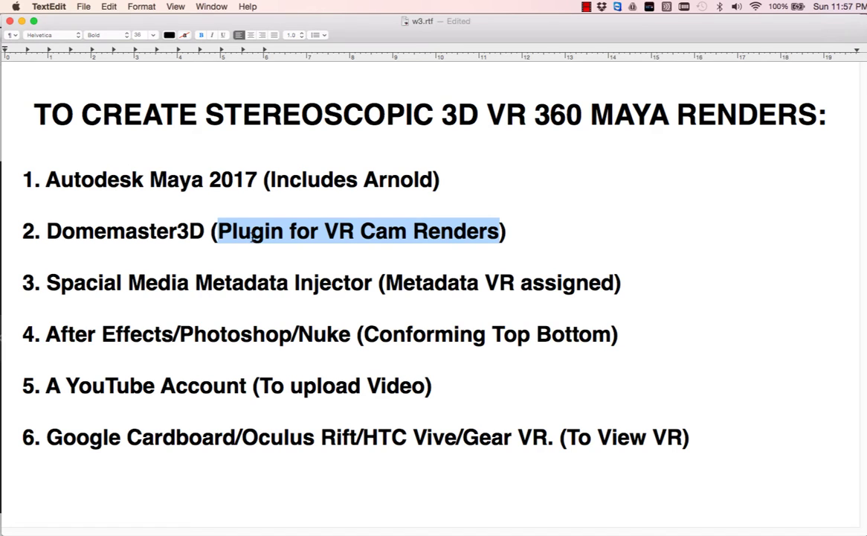
key(Left)
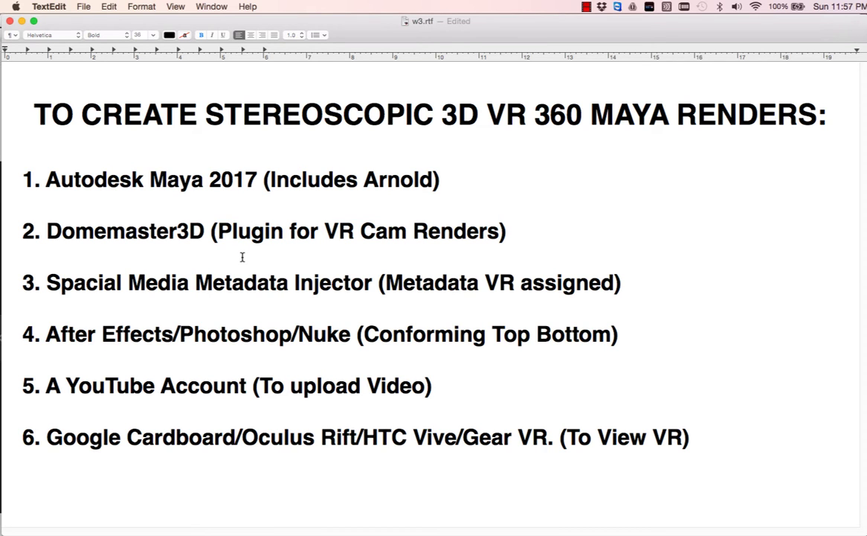
click(499, 230)
drag(499, 229, 217, 231)
click(218, 231)
drag(47, 231, 500, 231)
click(455, 211)
Highlight the Spacial Media Metadata Injector requirement and its 'VR assigned' text
drag(47, 282, 376, 286)
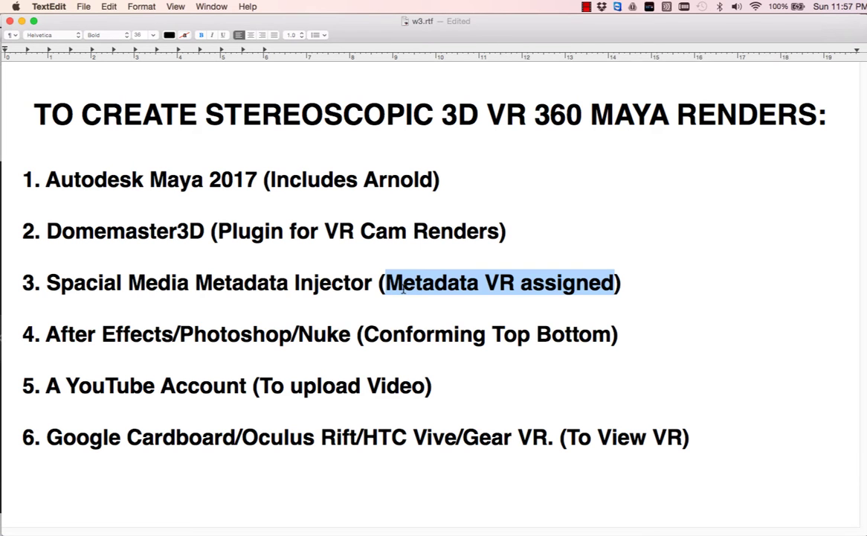
drag(386, 284, 487, 283)
double_click(562, 283)
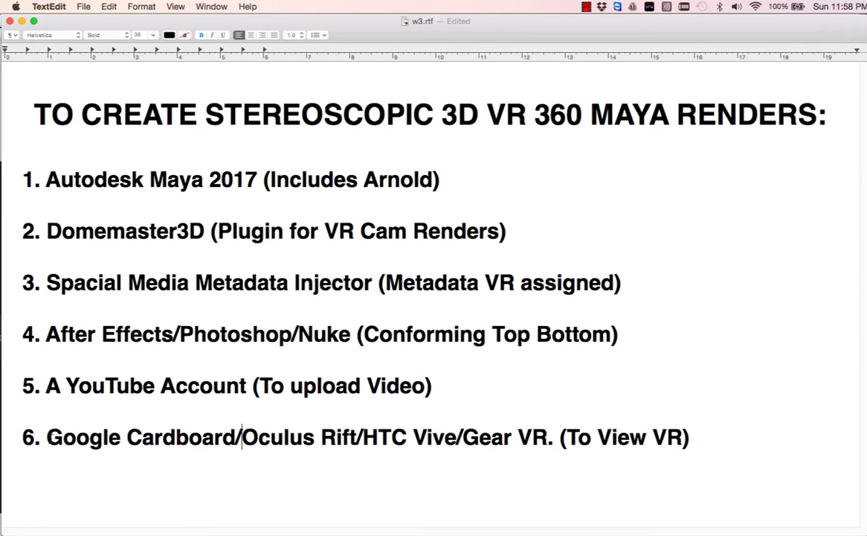
Highlight Google Cardboard and Oculus Rift/HTC Vive on line 6, then switch to Safari
mouse_move(46, 438)
mouse_down()
mouse_move(244, 438)
mouse_move(46, 437)
mouse_up()
click(238, 438)
drag(242, 437, 548, 438)
click(550, 437)
drag(236, 436, 51, 436)
key(super+Tab)
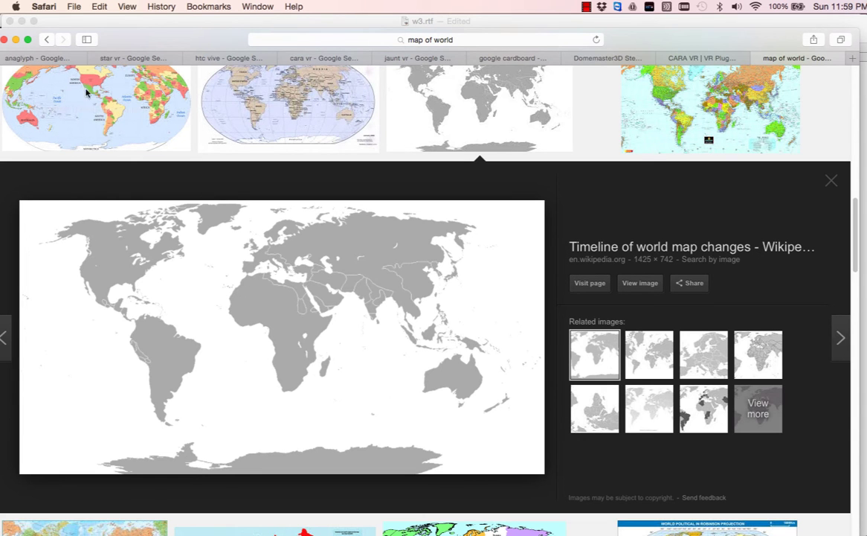
Show the anaglyph image results with the red-cyan roller-coaster image enlarged
click(39, 59)
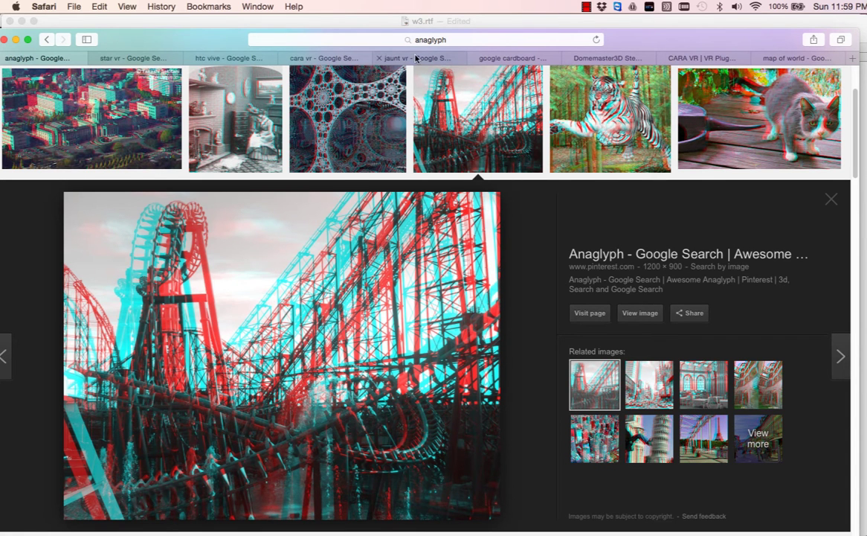
Browse the jaunt vr and cara vr image results, then show the google cardboard results
click(388, 56)
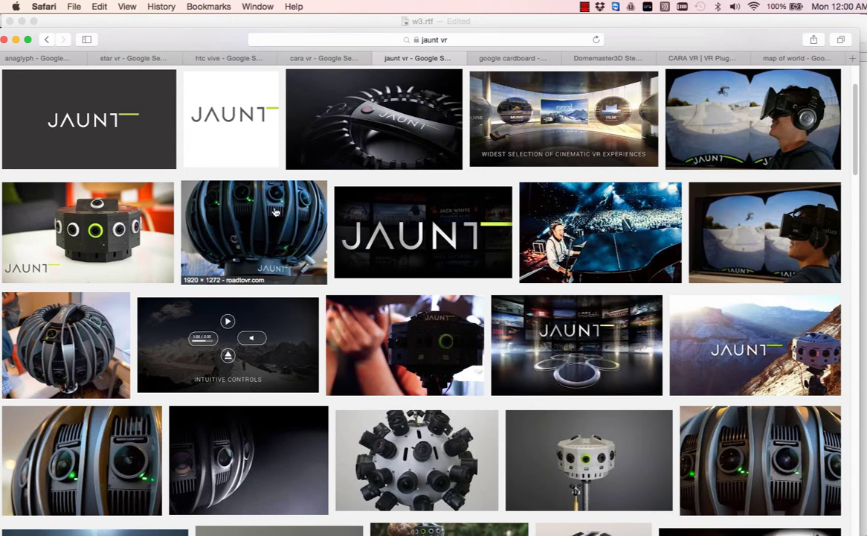
click(324, 60)
click(414, 59)
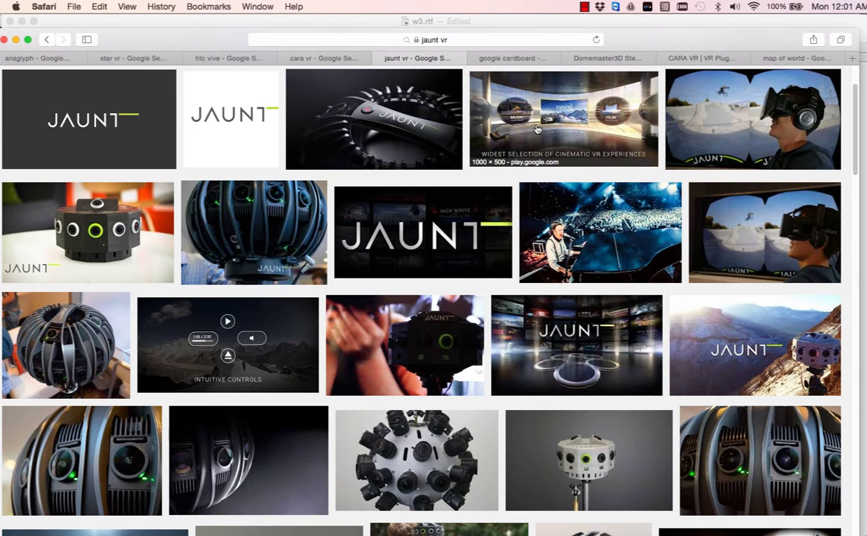
click(513, 59)
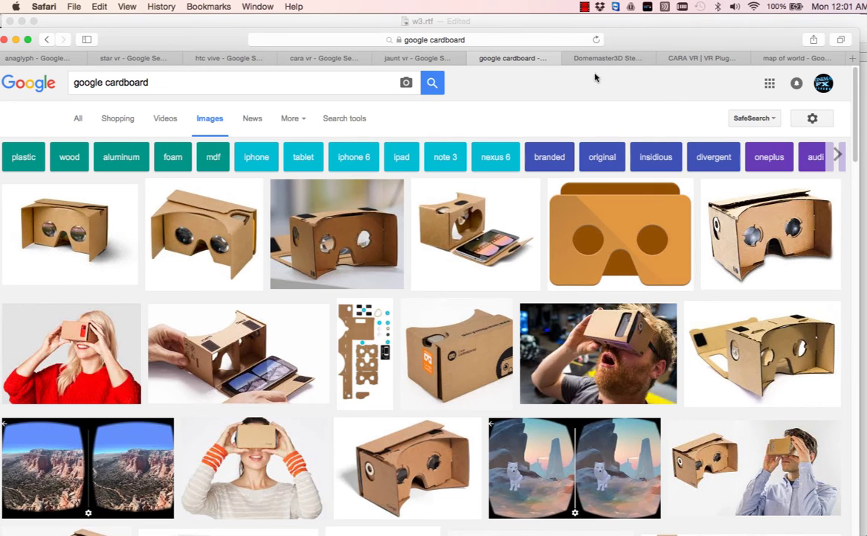
Bring up the Domemaster3D blog page and scroll to its download sections
click(609, 58)
scroll(227, 205, up, 10)
scroll(237, 215, up, 5)
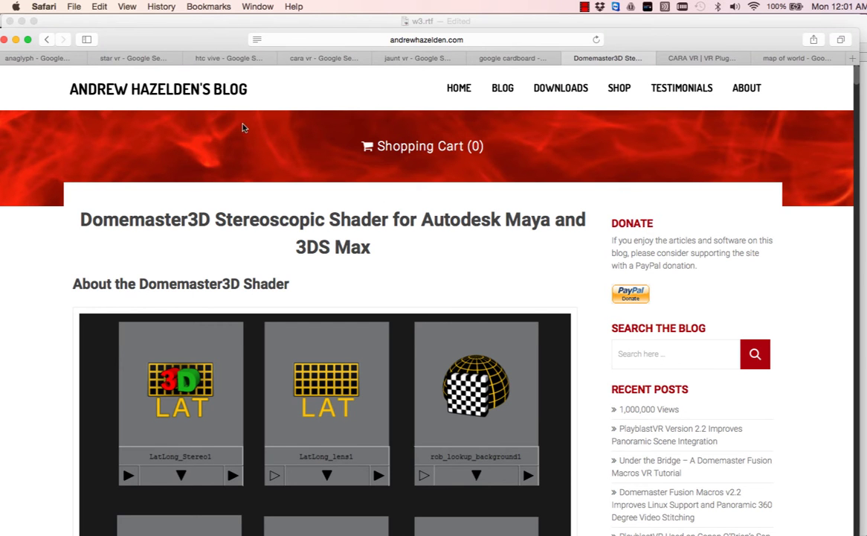
scroll(281, 237, down, 5)
scroll(223, 230, up, 5)
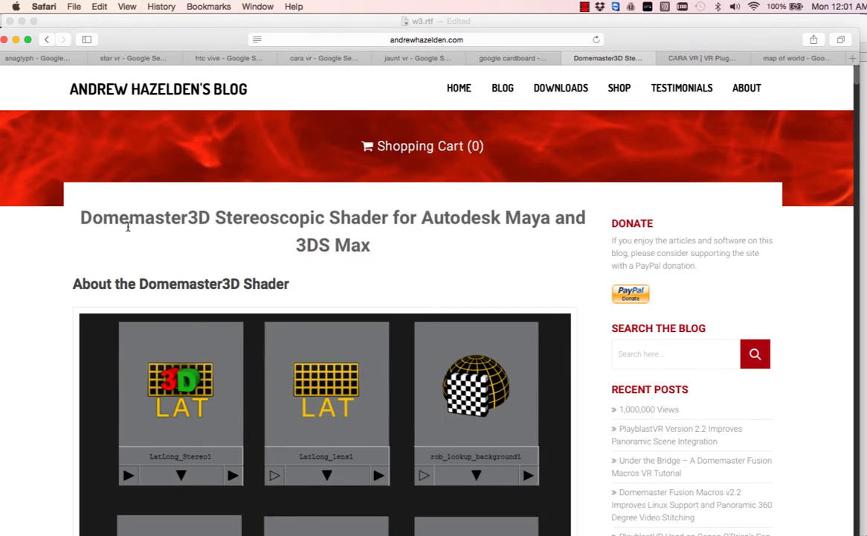
scroll(234, 298, down, 15)
scroll(232, 301, up, 3)
scroll(231, 335, up, 5)
scroll(225, 306, down, 10)
scroll(226, 298, up, 2)
scroll(225, 301, up, 3)
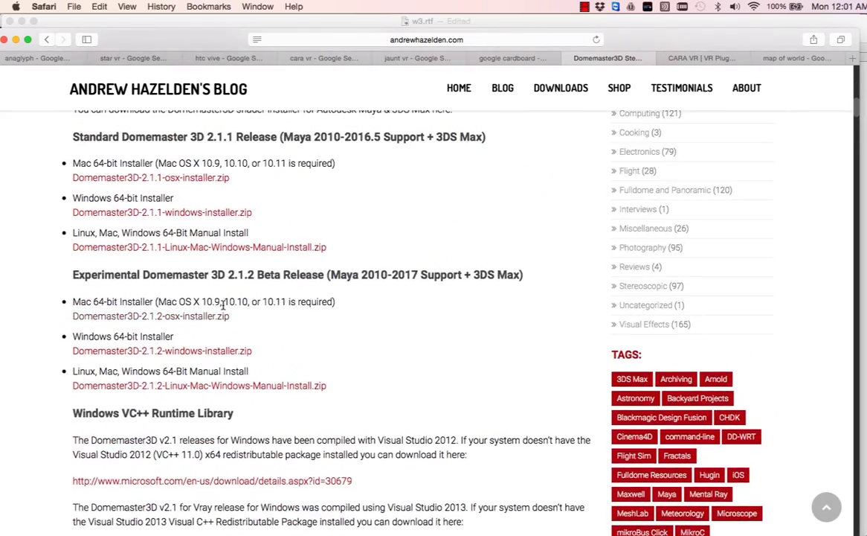
scroll(222, 305, up, 1)
Highlight the Maya 2010-2017 support range and the osx/windows 2.1.2 installer links
drag(75, 326, 374, 326)
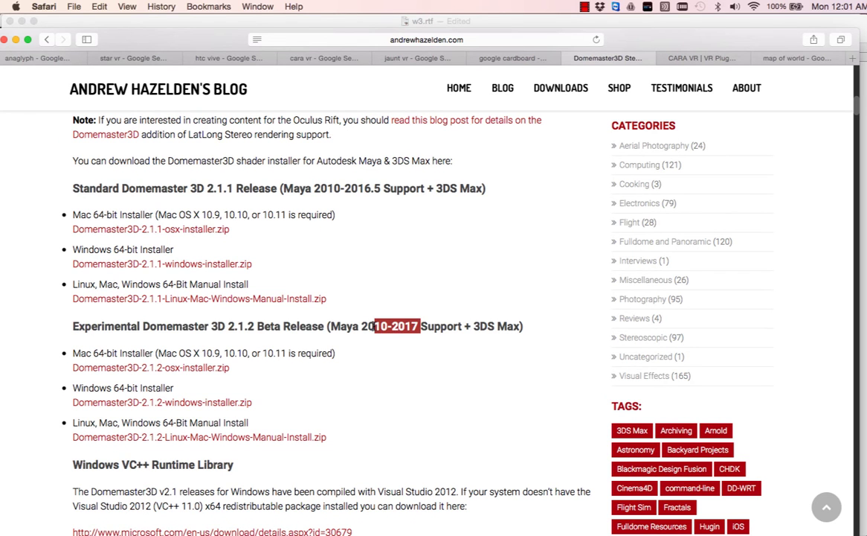
click(315, 326)
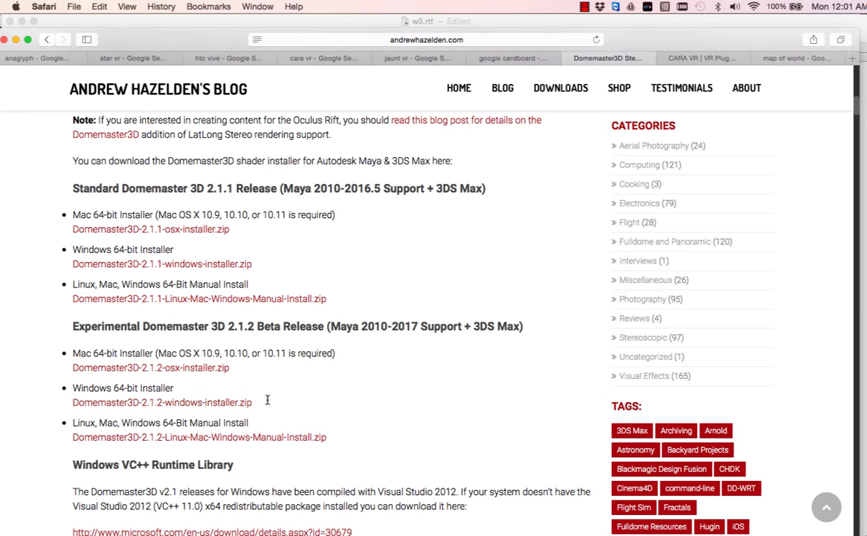
drag(253, 401, 20, 366)
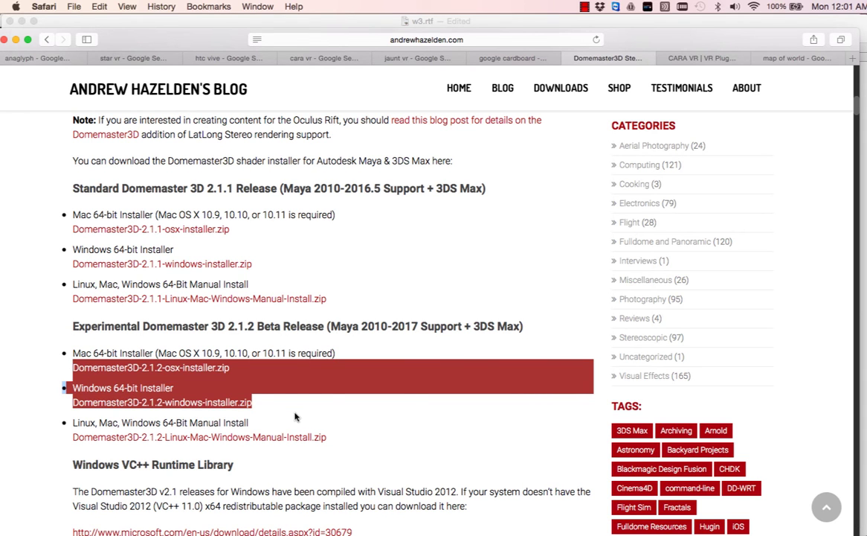
click(282, 408)
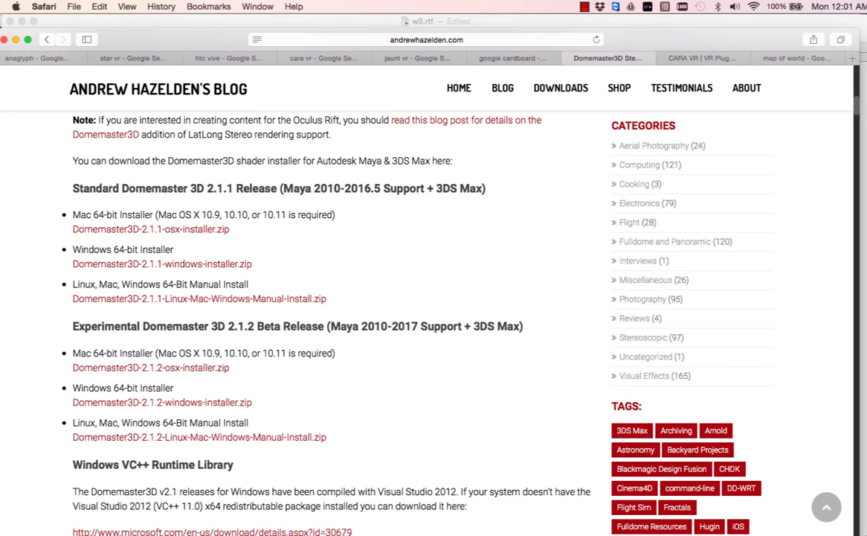
In Finder, browse Applications > Domemaster3D > arnold and its c4dtoa and docs folders
key(super+Tab)
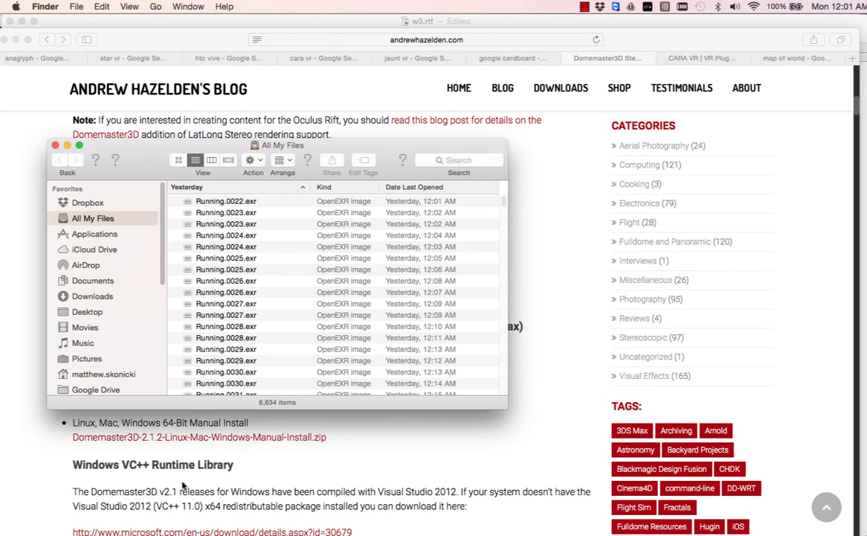
click(95, 233)
scroll(271, 253, down, 15)
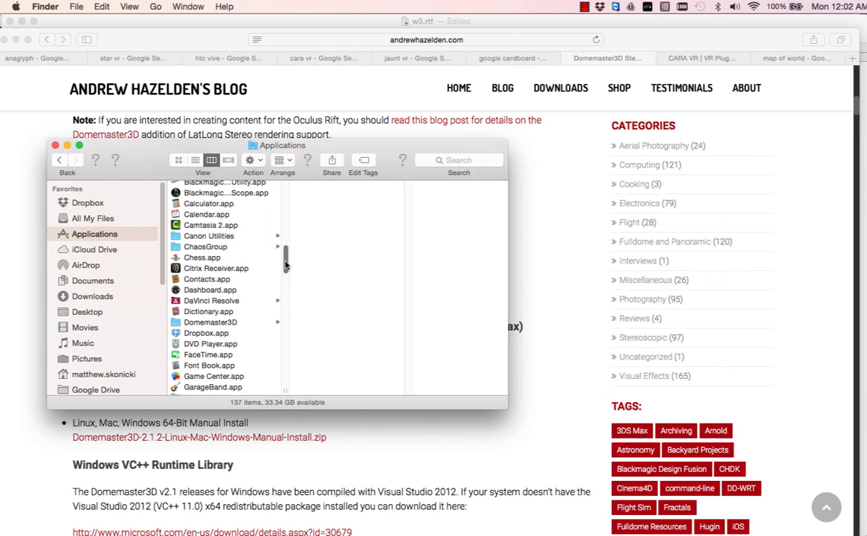
click(219, 322)
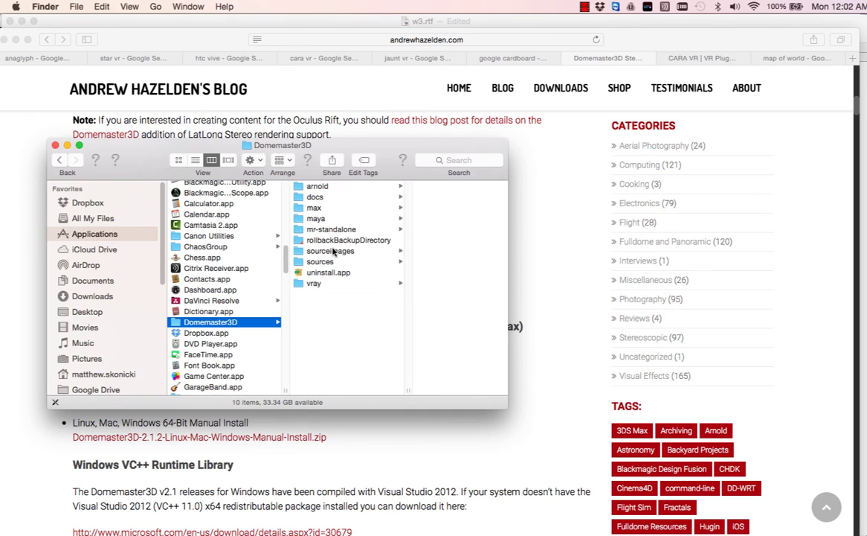
click(309, 186)
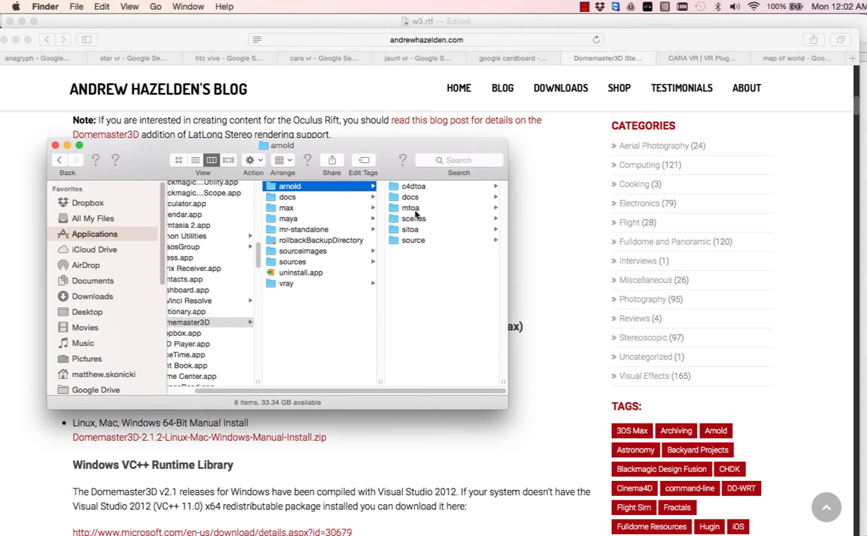
click(439, 187)
click(295, 198)
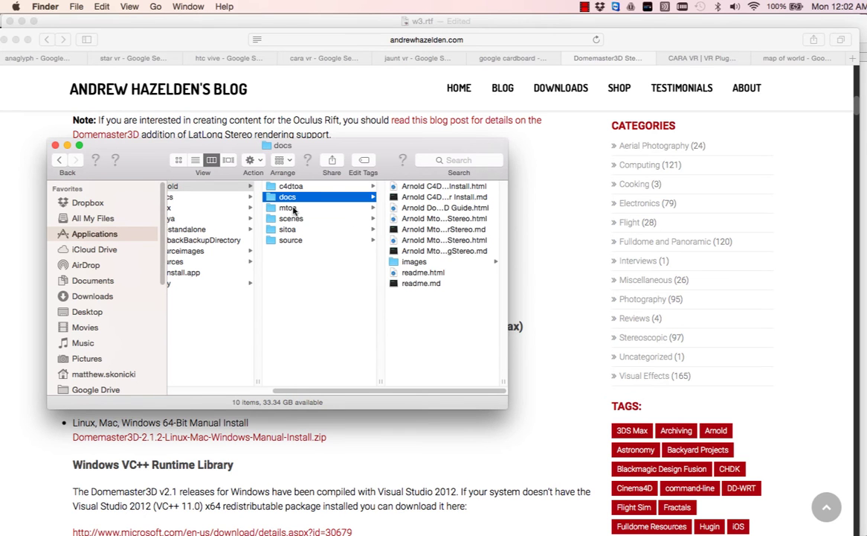
Open mtoa > modules, select ArnoldDomemaster3D.mod, and widen the column to show its name
click(294, 209)
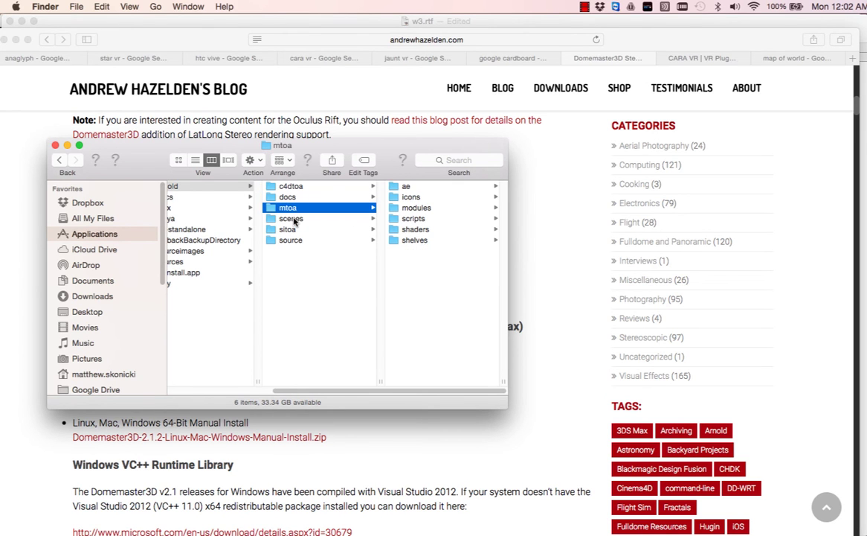
click(409, 196)
click(298, 208)
click(447, 186)
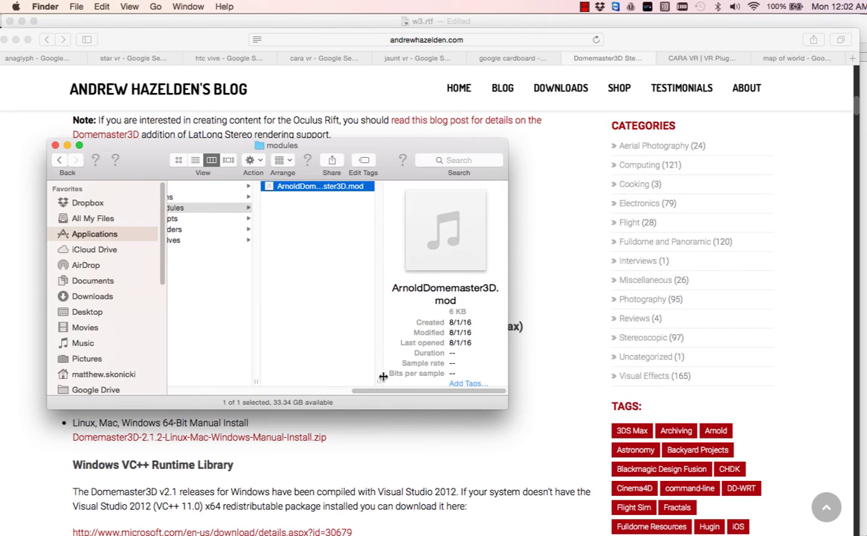
drag(380, 382, 138, 367)
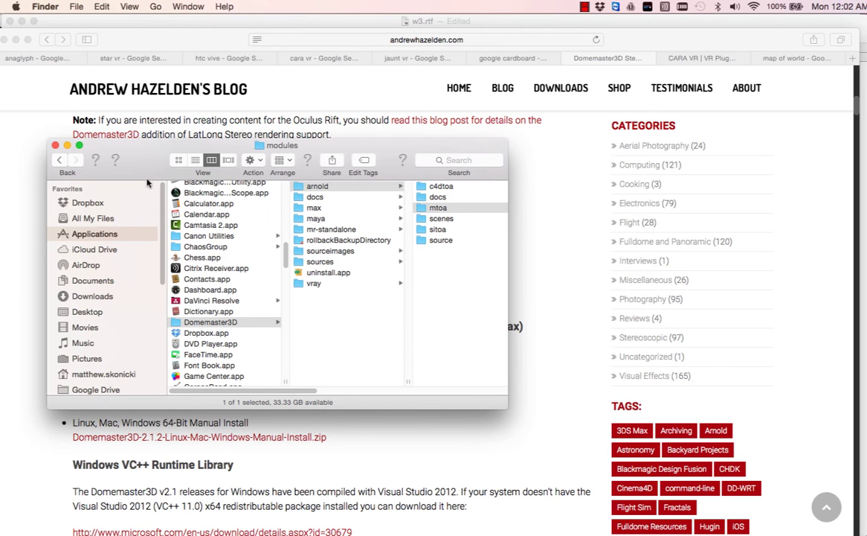
Navigate to Library > Preferences > Autodesk > maya > 2017 > modules in Finder
click(157, 6)
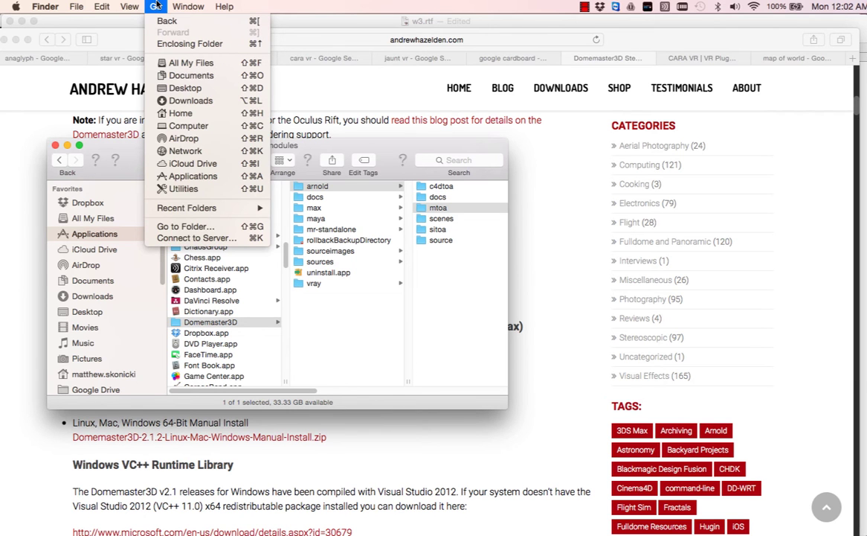
key(alt)
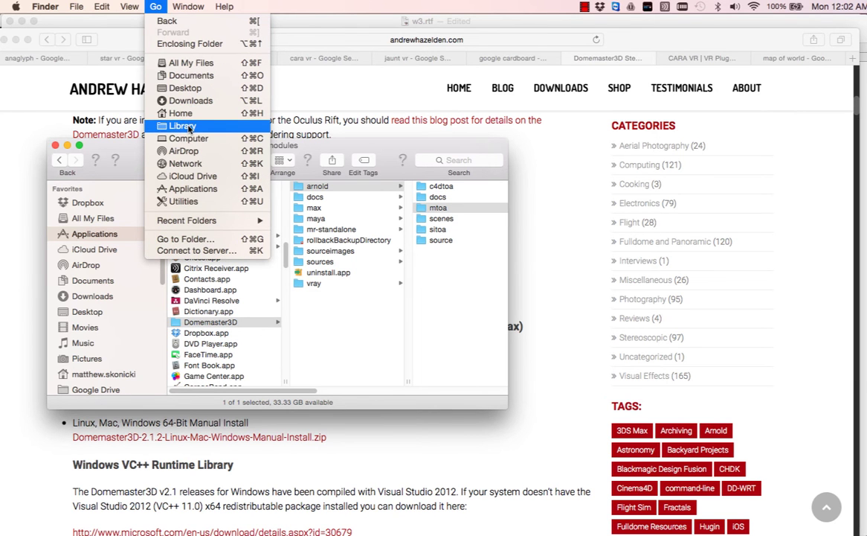
click(188, 127)
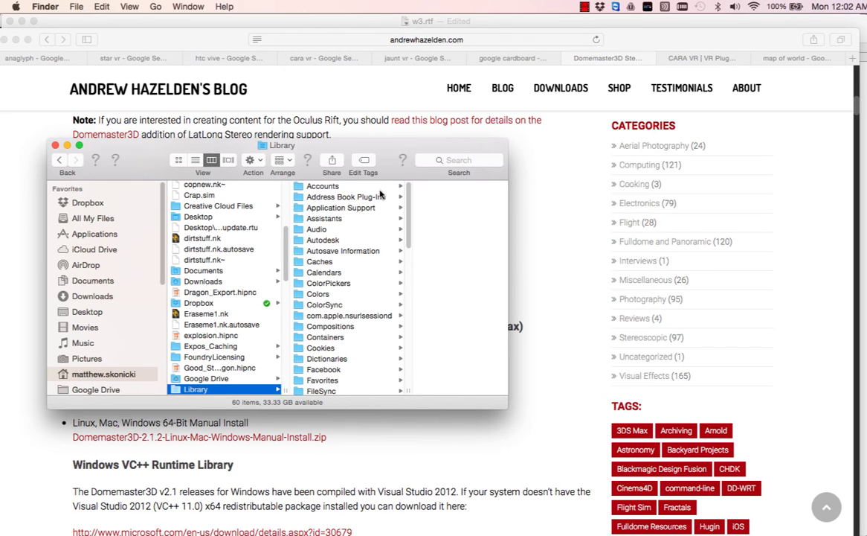
click(339, 185)
drag(382, 214, 385, 314)
click(310, 320)
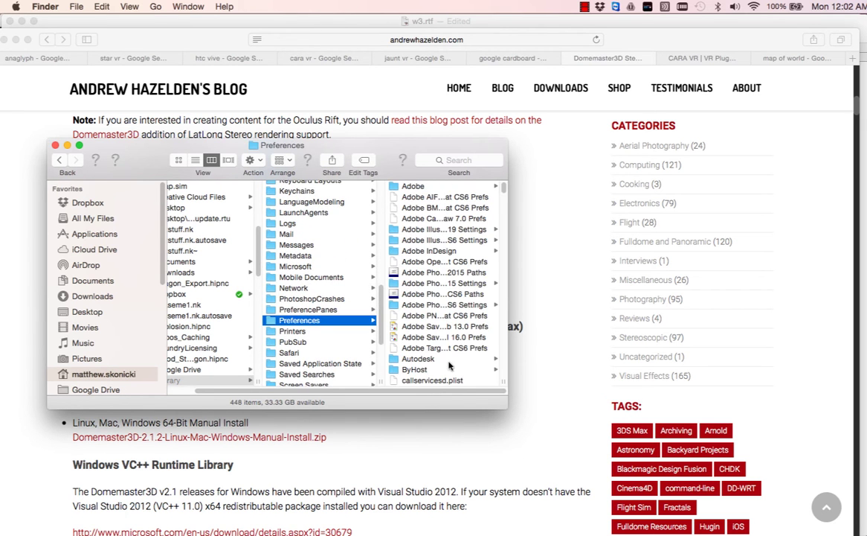
click(418, 358)
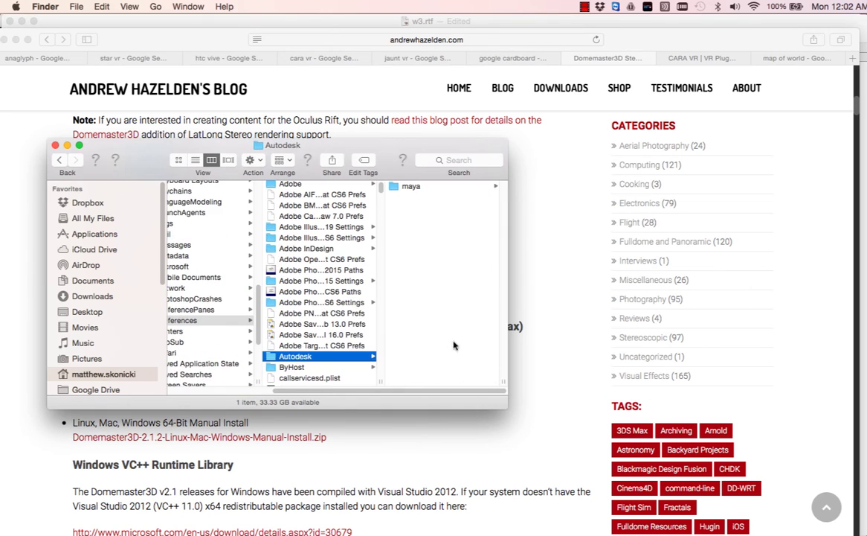
click(411, 186)
click(412, 230)
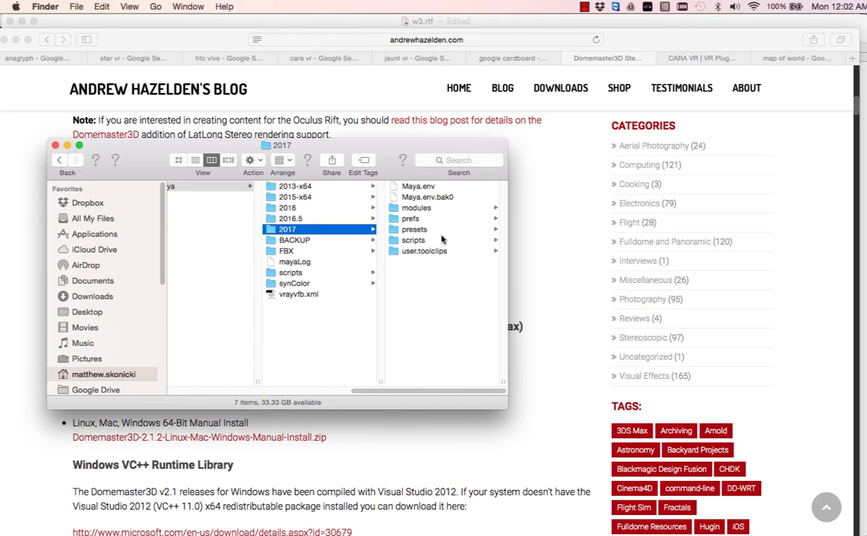
click(392, 208)
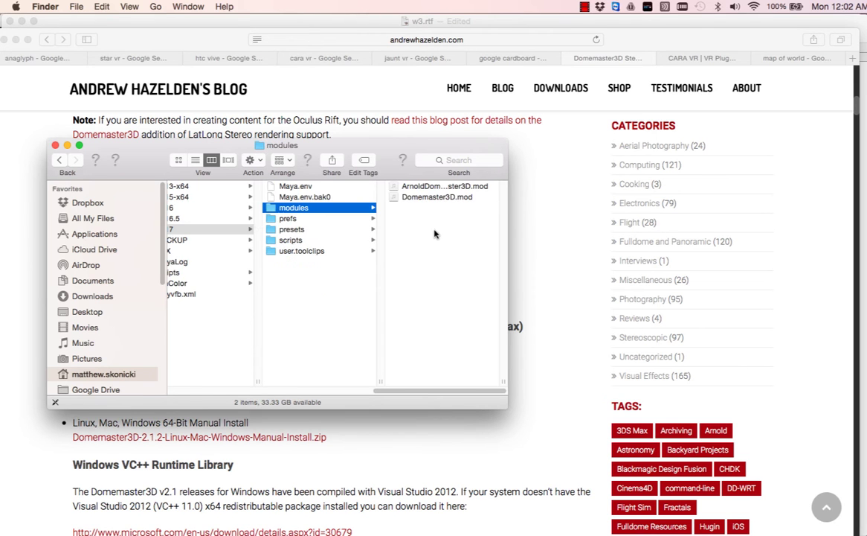
Inspect the Domemaster3D.mod and ArnoldDomemaster3D.mod files, then close the Finder window
click(394, 197)
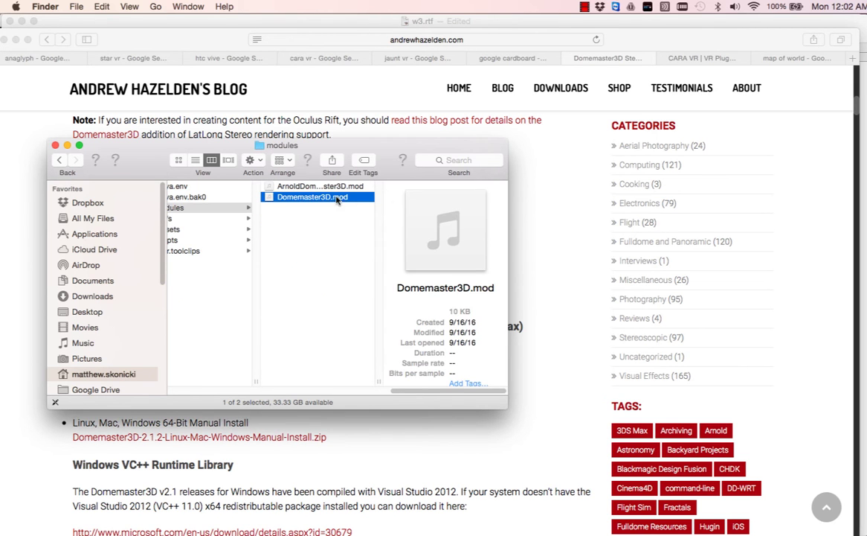
click(282, 186)
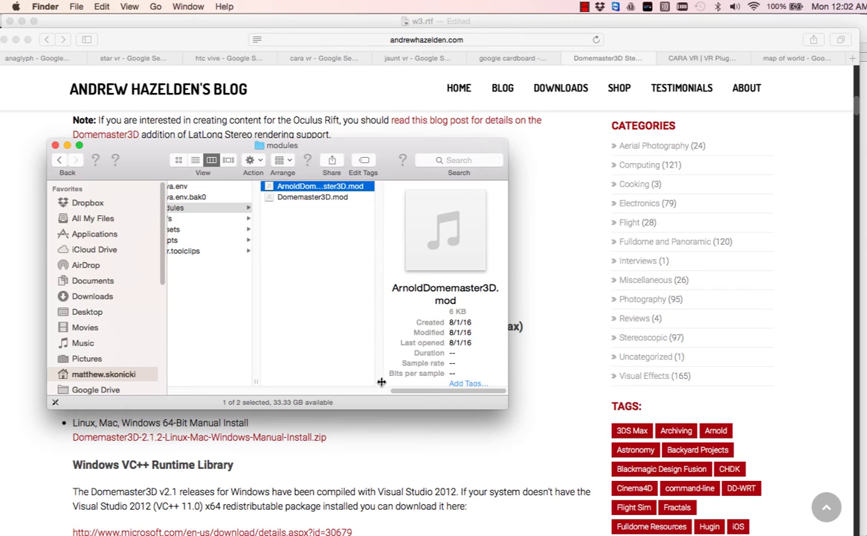
drag(380, 381, 415, 381)
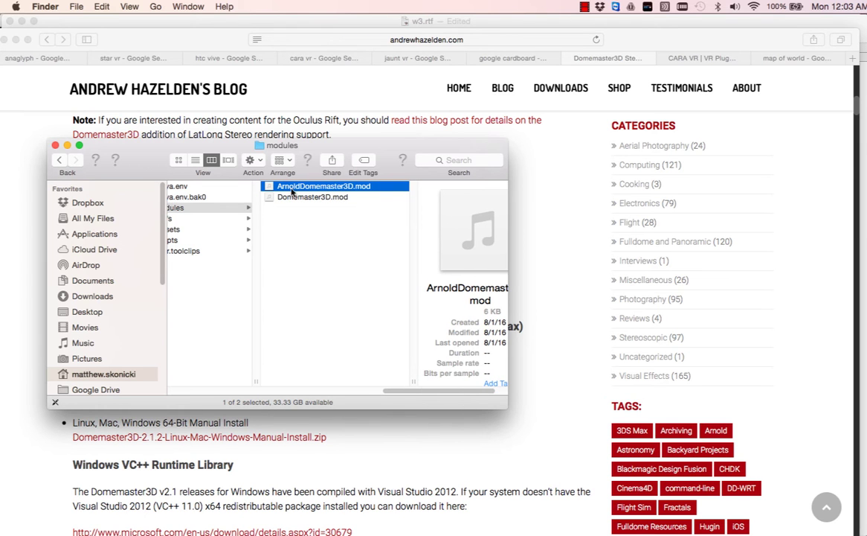
click(283, 240)
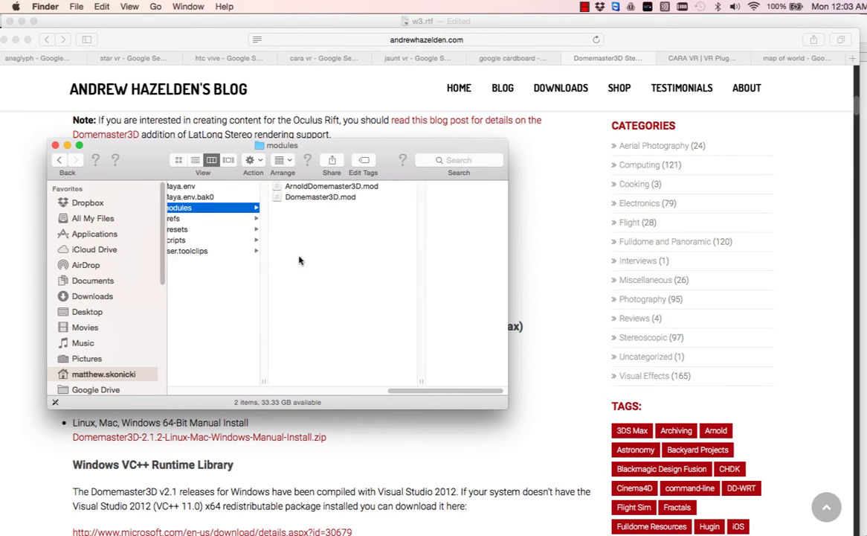
click(56, 146)
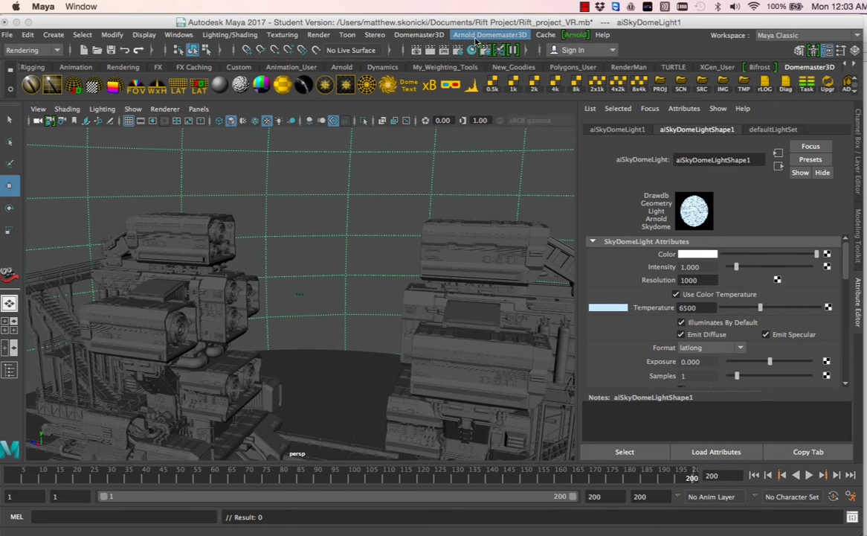
Review the Domemaster3D dome camera options, open the Outliner, and check the Arnold light types
click(486, 38)
mouse_move(491, 58)
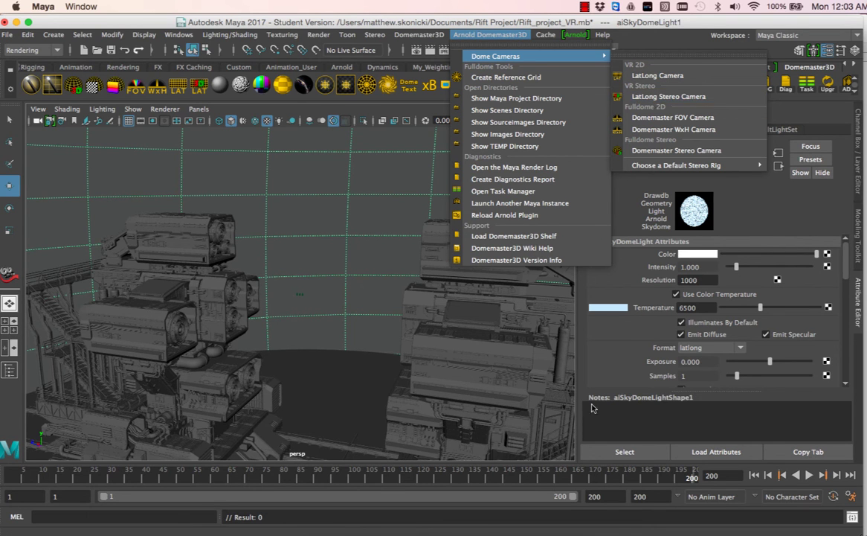
click(341, 365)
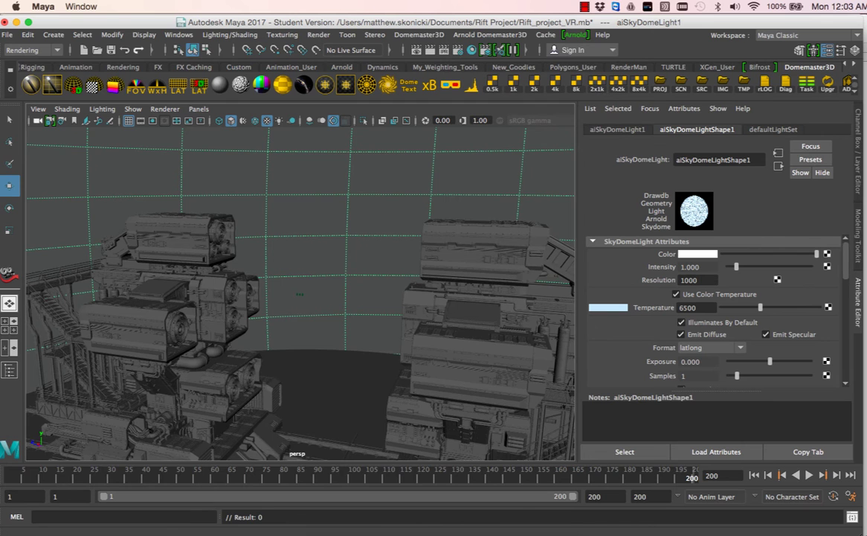
key(shift+o)
scroll(283, 320, down, 5)
scroll(270, 348, up, 3)
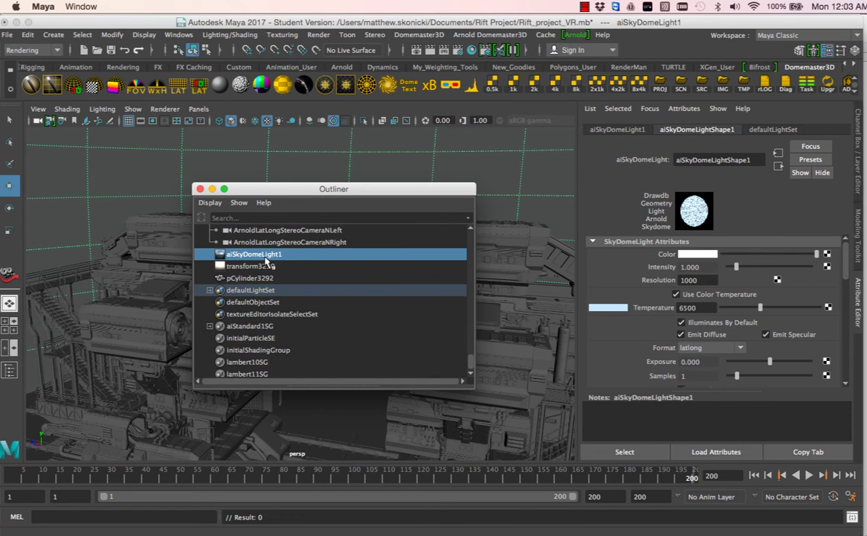
click(574, 35)
mouse_move(605, 82)
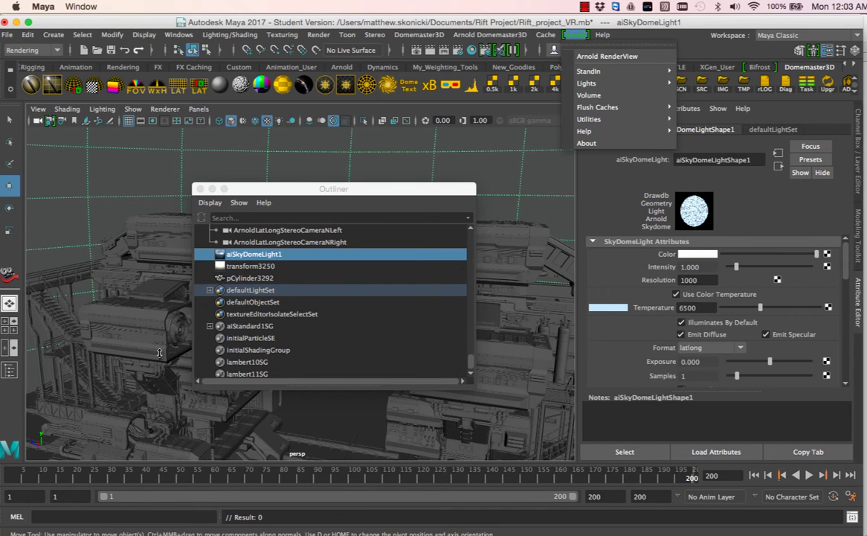
Select the ArnoldLatLongStereoCameraN rig and its left-eye camera in the Outliner
drag(272, 194, 266, 217)
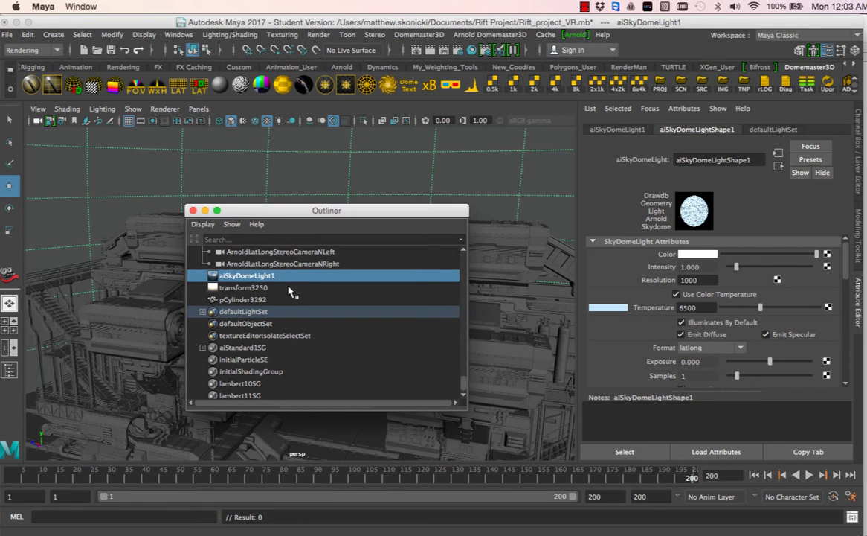
scroll(235, 316, up, 3)
click(256, 336)
click(255, 343)
click(255, 337)
Frame the viewport on the selected camera rig and orbit around it
drag(297, 210, 585, 215)
key(f)
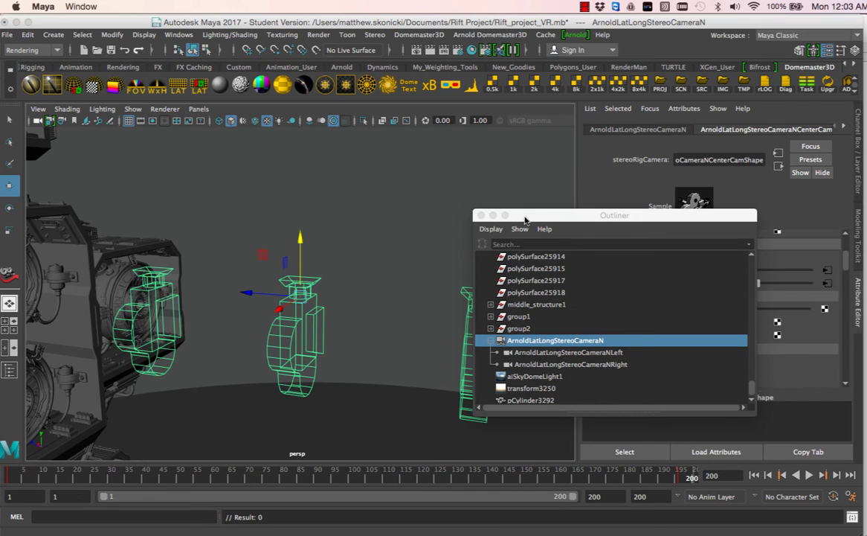
drag(527, 218, 587, 214)
alt+drag(315, 322, 221, 301)
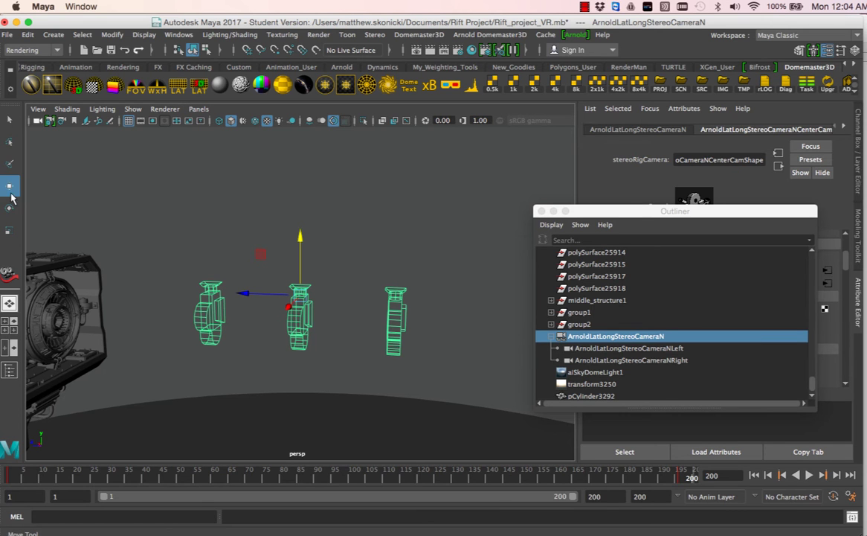
Try scaling the camera rig down, undo the scale, and reposition the Outliner
click(10, 232)
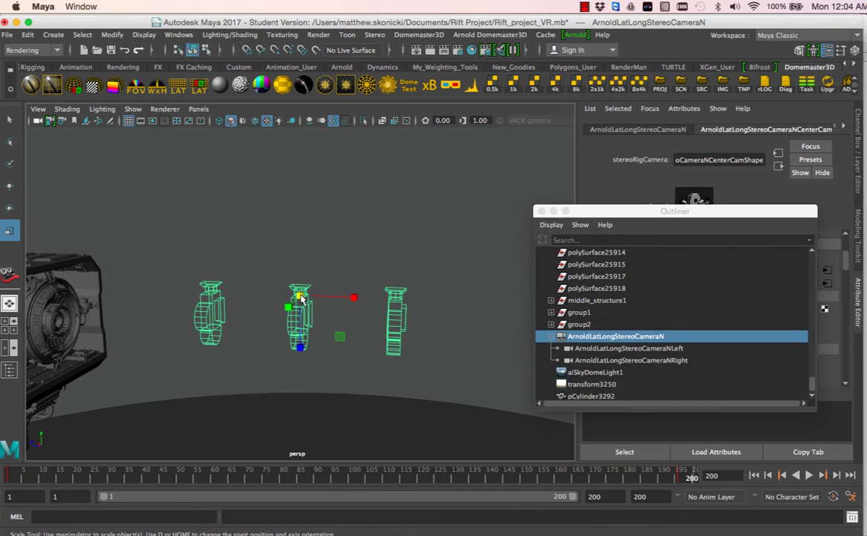
drag(301, 298, 149, 304)
click(28, 35)
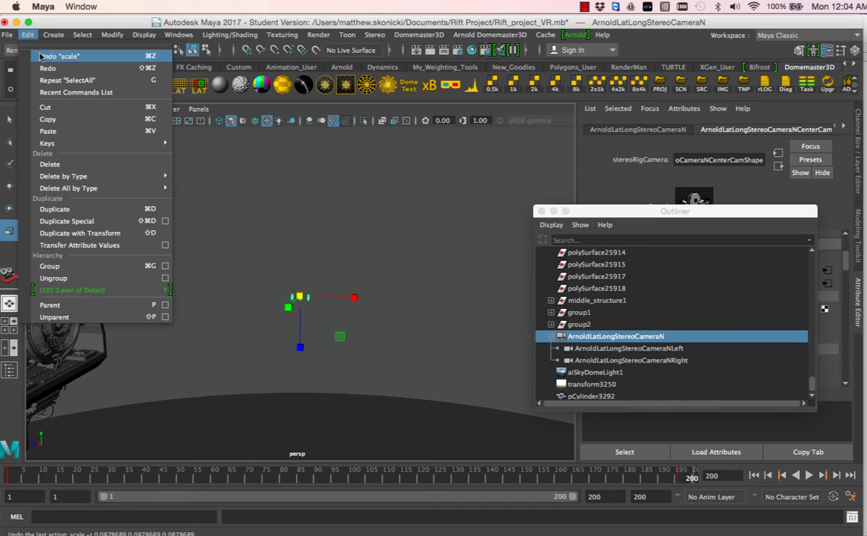
click(44, 56)
drag(767, 211, 502, 335)
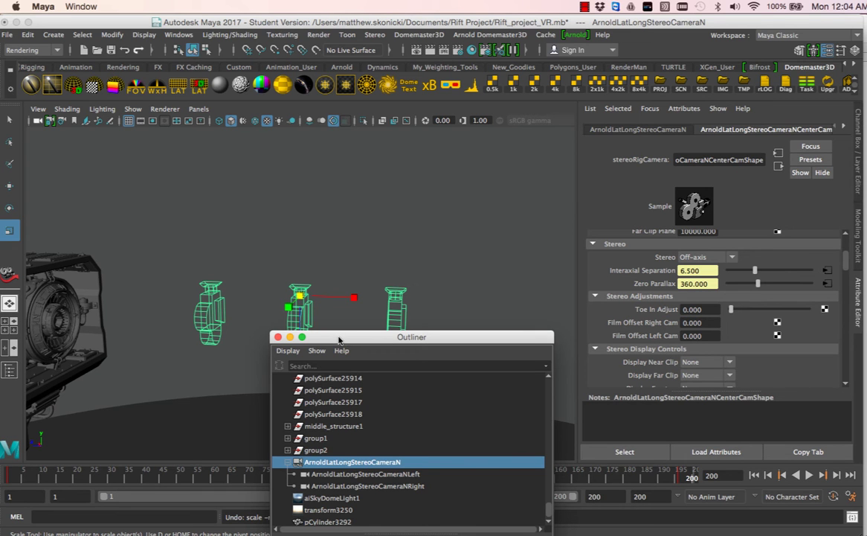
drag(339, 339, 331, 153)
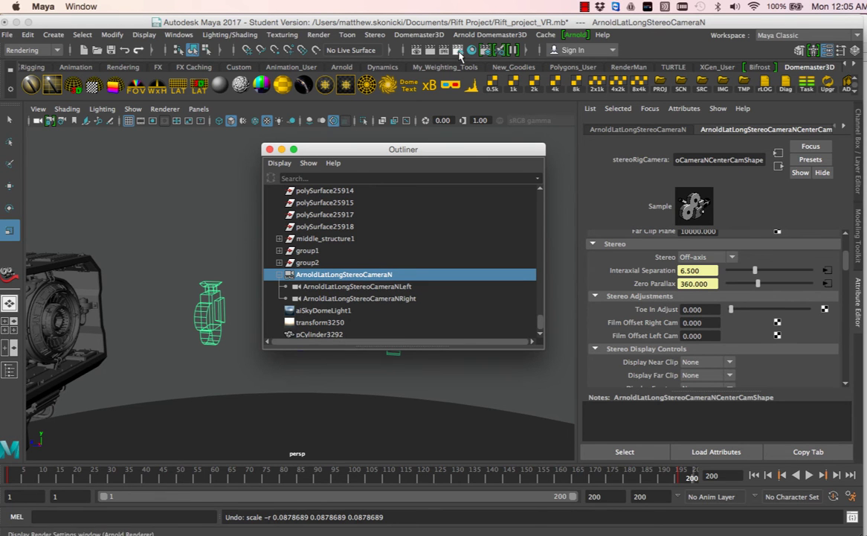
click(459, 52)
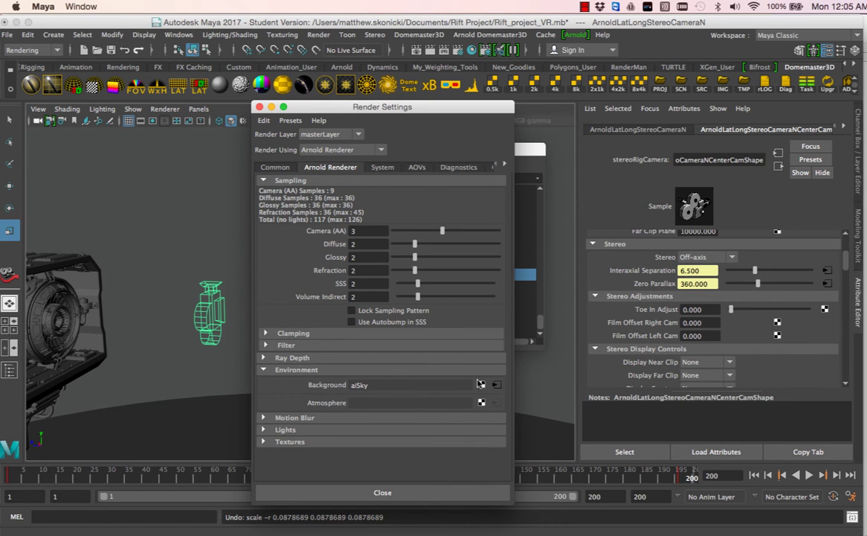
click(267, 166)
scroll(400, 295, up, 8)
double_click(364, 229)
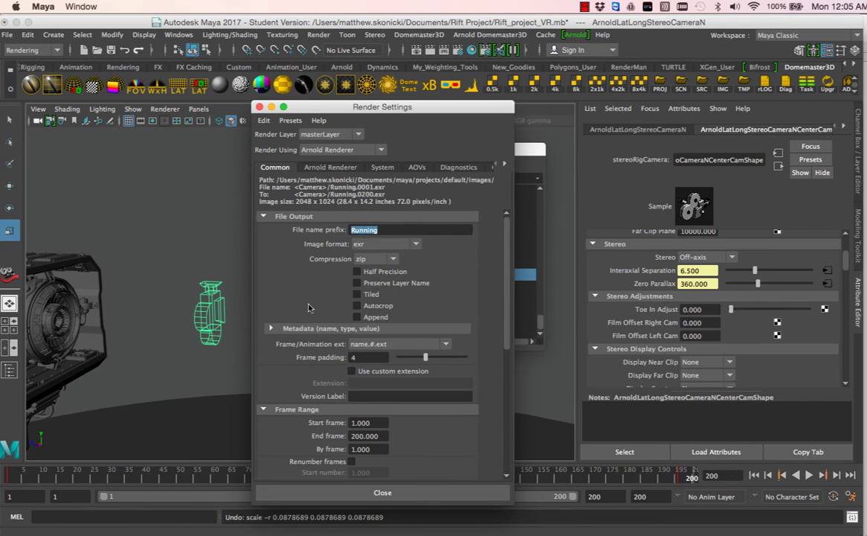
click(389, 345)
click(397, 381)
scroll(462, 307, down, 5)
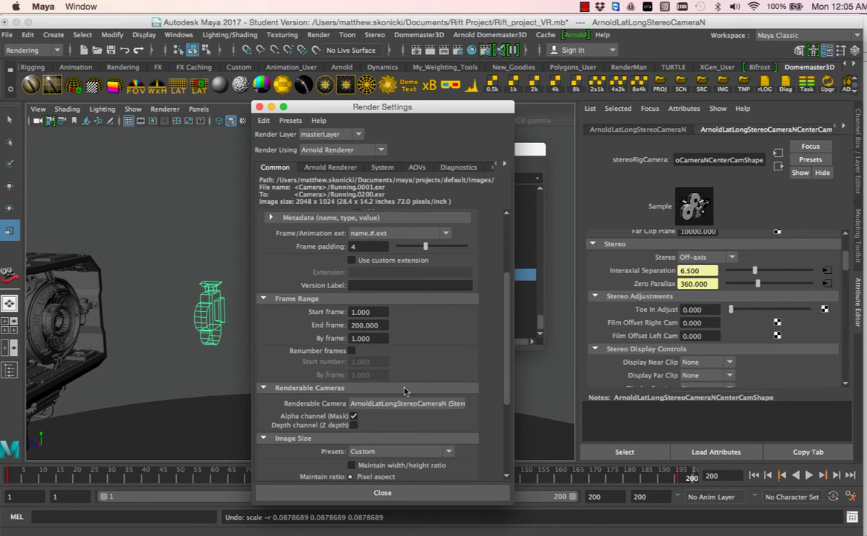
scroll(503, 357, down, 3)
click(412, 316)
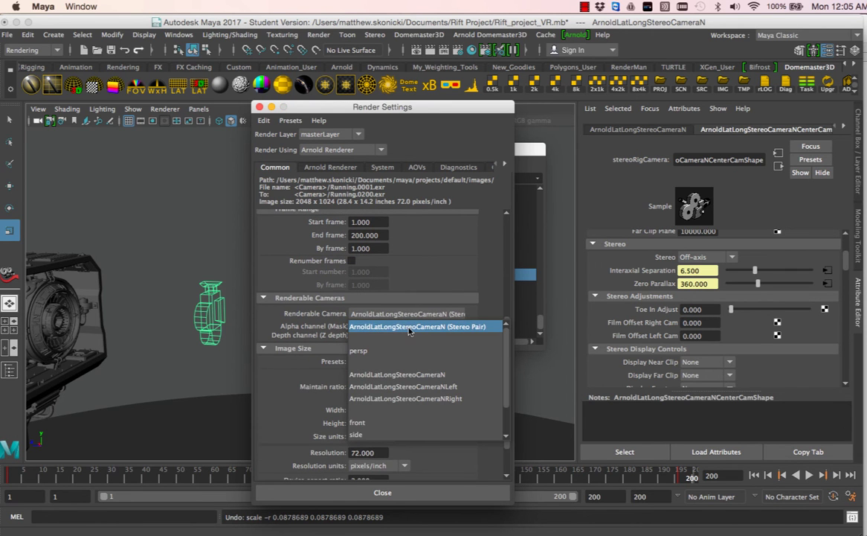
click(409, 329)
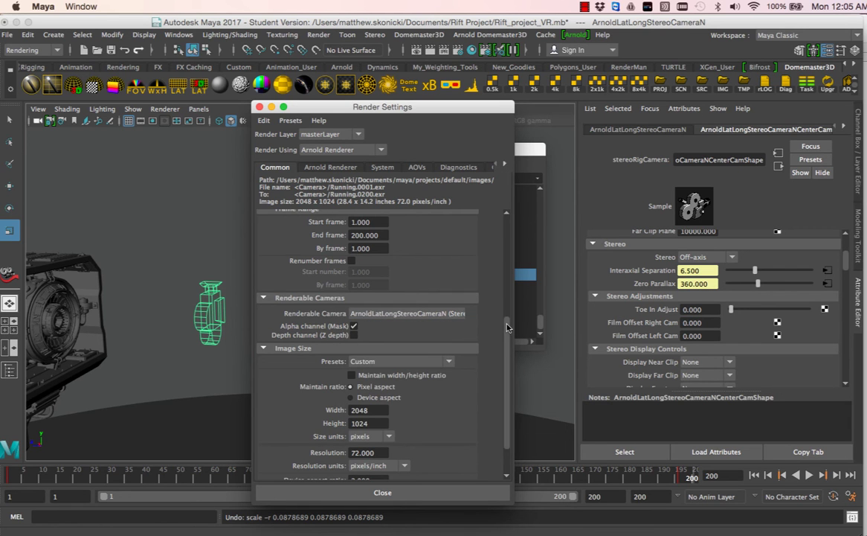
scroll(507, 327, down, 2)
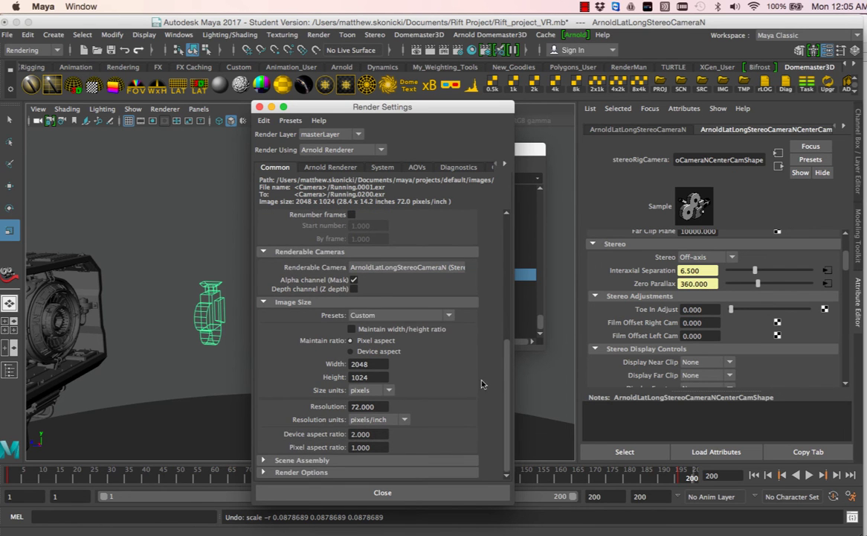
scroll(464, 291, up, 3)
key(Tab)
drag(508, 322, 508, 377)
key(Tab)
key(shift+Tab)
key(Tab)
key(Tab)
key(Tab)
key(Tab)
click(380, 365)
key(Tab)
key(shift+Tab)
key(Tab)
key(Return)
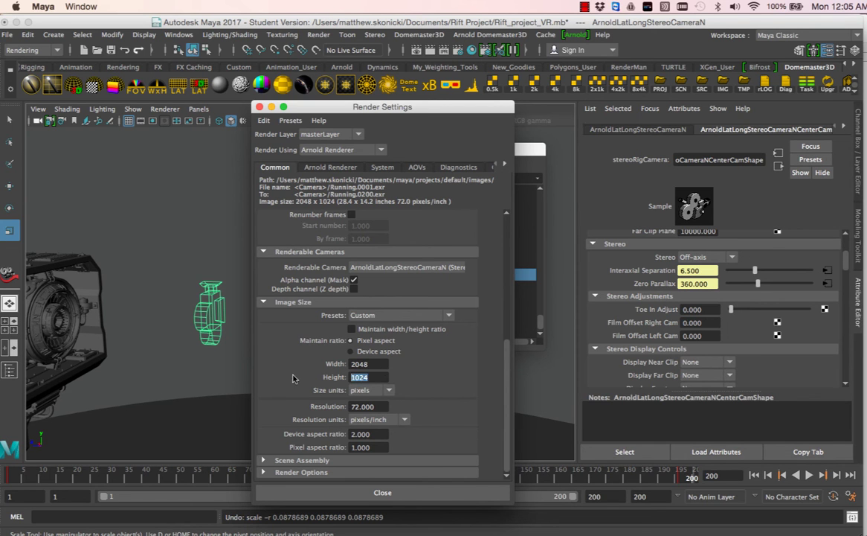
key(shift+Tab)
double_click(375, 434)
scroll(466, 340, up, 10)
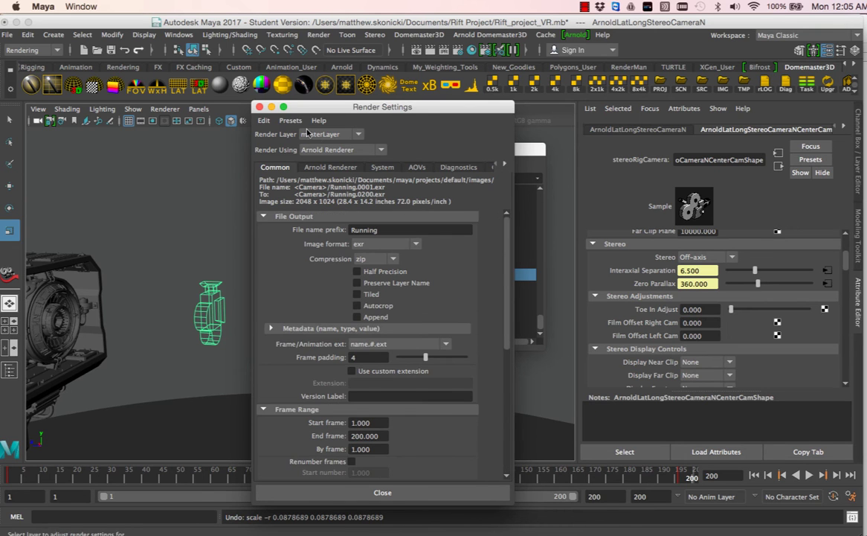
click(259, 109)
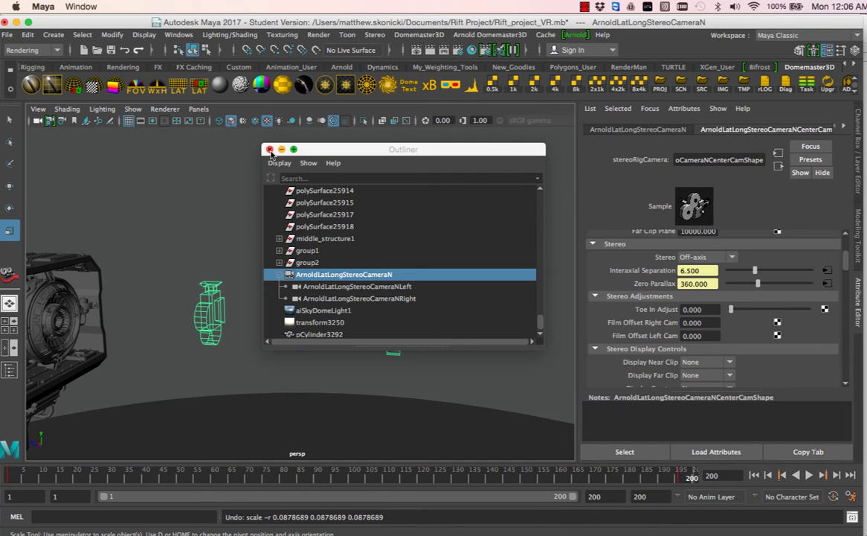
Rewind to frame 1 and play the camera animation from a side view of the platform
click(269, 149)
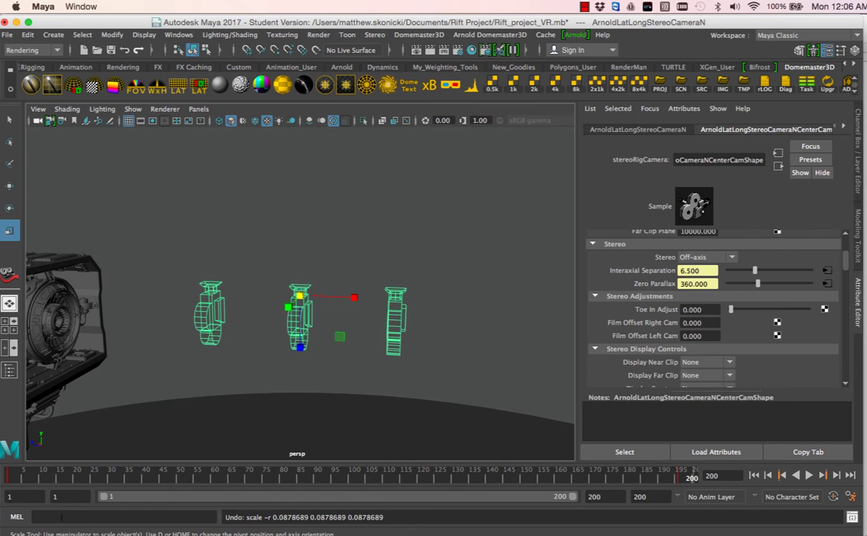
drag(52, 481, 4, 481)
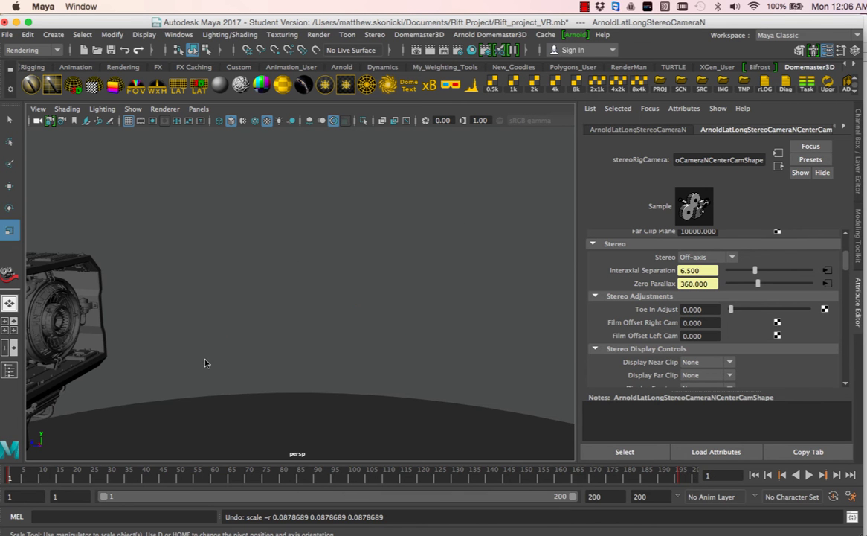
alt+drag(346, 305, 280, 341)
key(alt+v)
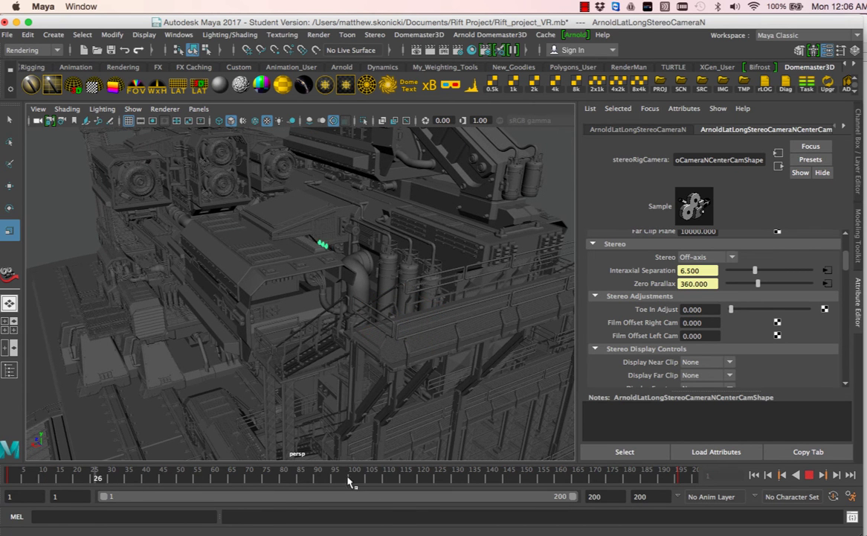
key(alt+v)
Replay the animation from new angles, then test scaling the rig to half size and undo it
key(r)
alt+drag(292, 215, 71, 303)
key(alt+v)
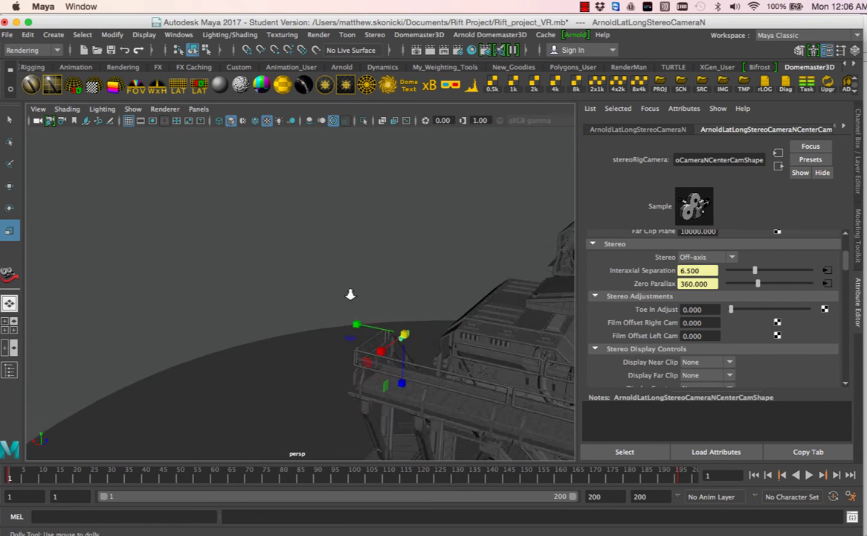
key(alt+v)
alt+right_drag(449, 301, 524, 303)
alt+drag(524, 304, 491, 305)
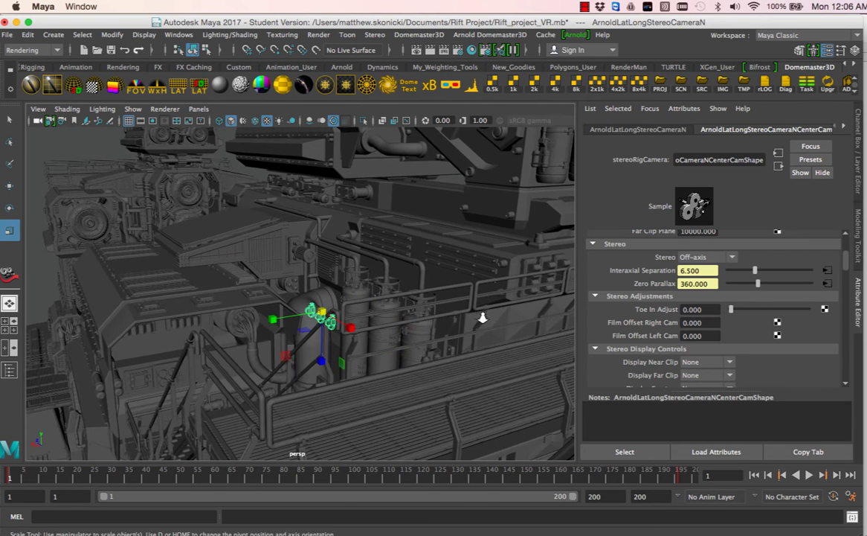
alt+drag(483, 316, 354, 310)
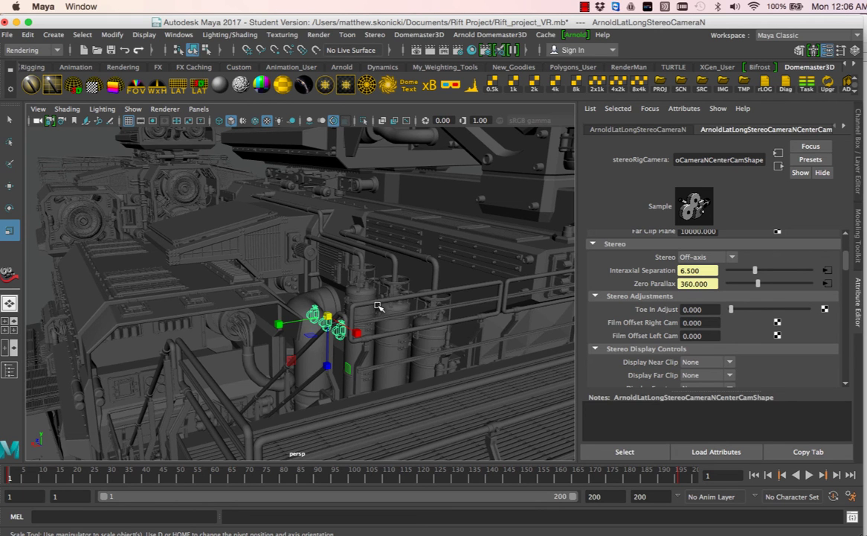
middle_drag(300, 290, 291, 328)
key(ctrl+z)
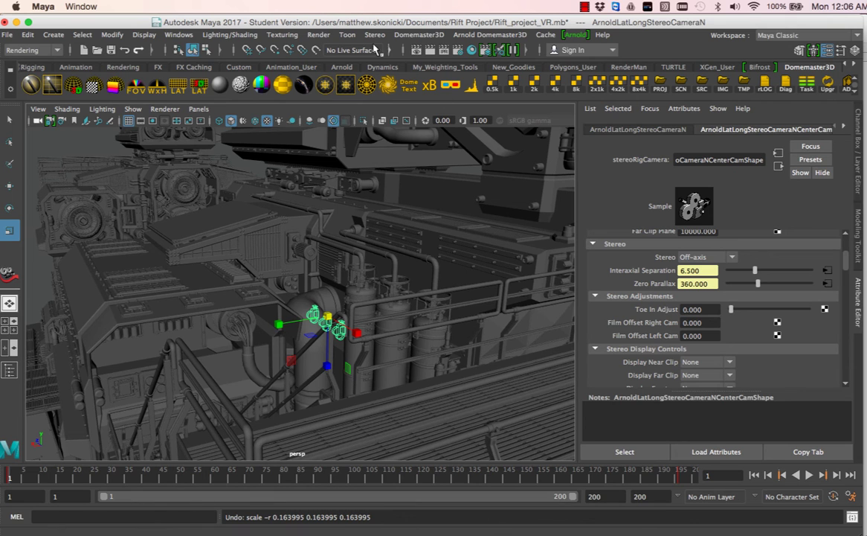
Open the Render menu, then bring Finder windows with the project and render folders over Maya
click(331, 35)
click(346, 215)
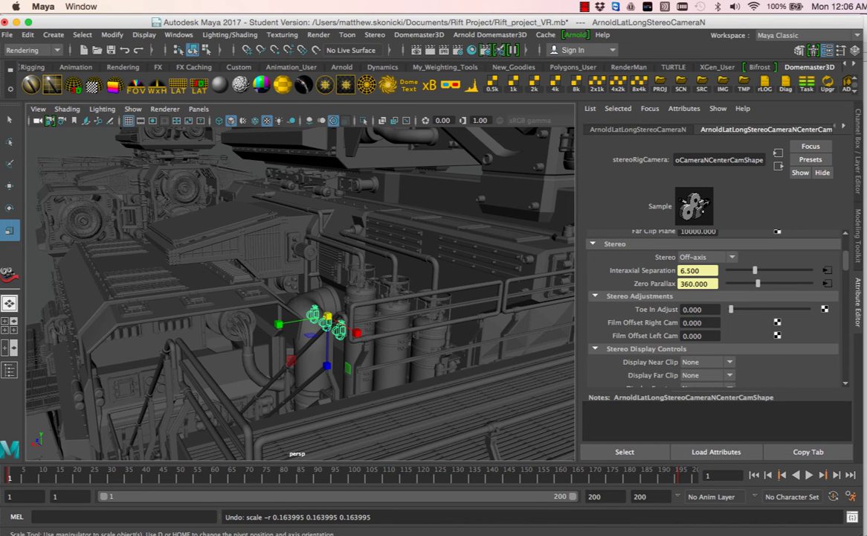
click(585, 6)
click(621, 32)
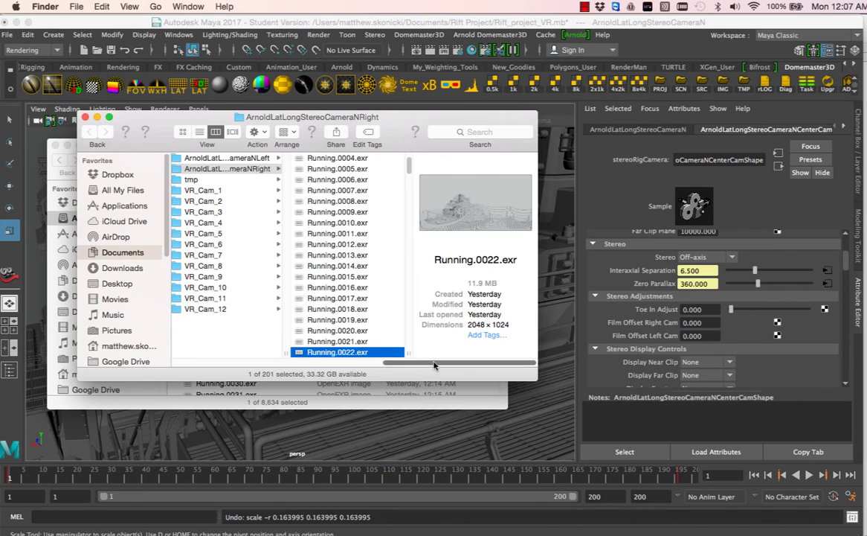
scroll(349, 253, left, 5)
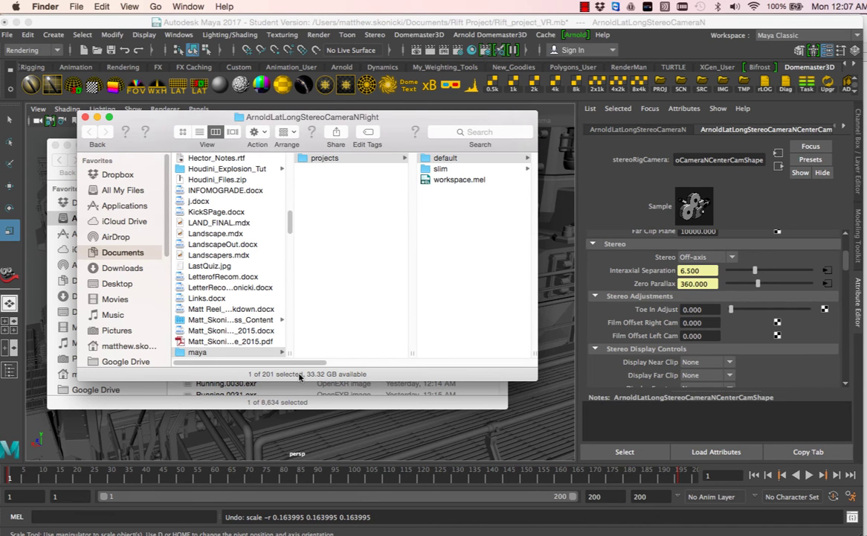
Preview right-eye frames Running.0001, 0008 and 0014, then the left eye's Running.0001.exr
drag(297, 363, 498, 364)
click(270, 161)
click(271, 169)
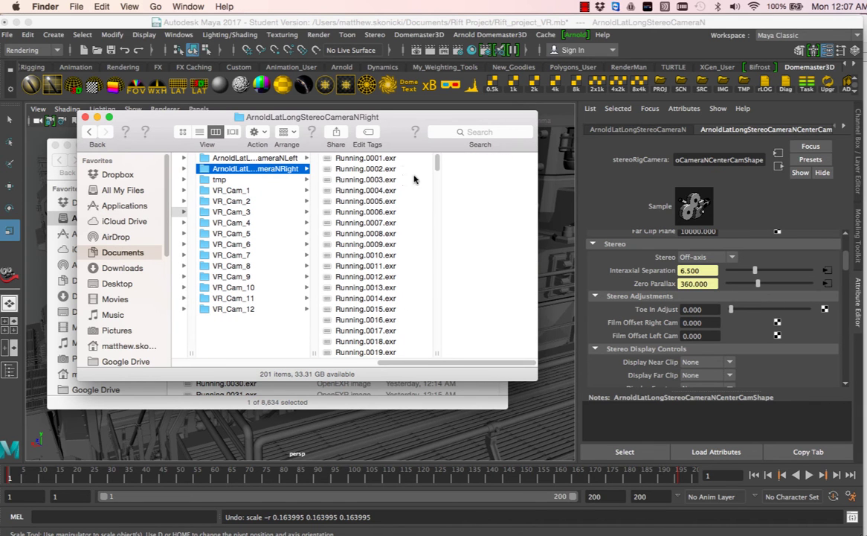
scroll(402, 149, down, 15)
scroll(402, 312, up, 15)
click(370, 158)
click(353, 235)
click(331, 298)
click(249, 159)
click(323, 158)
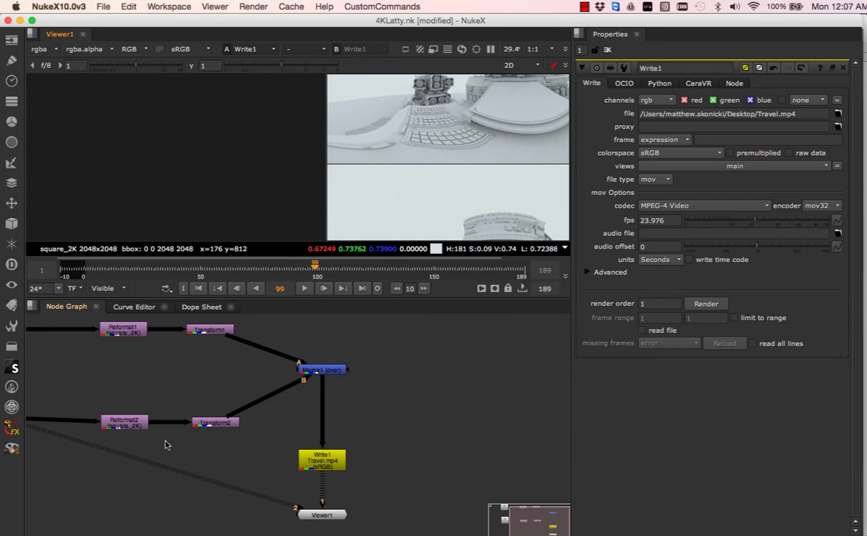
Show Read3 in the viewer, fit it to the frame, and scrub back to frame 61
scroll(238, 383, down, 3)
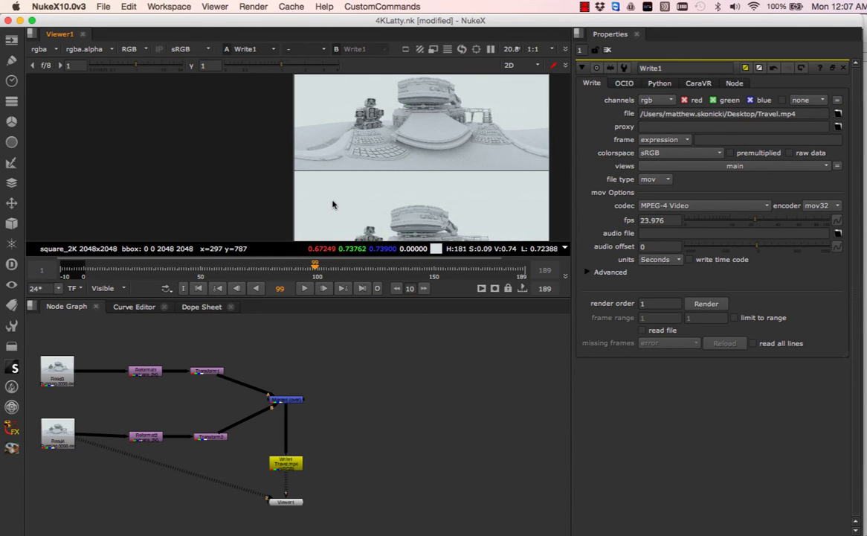
scroll(332, 201, down, 3)
scroll(325, 210, down, 2)
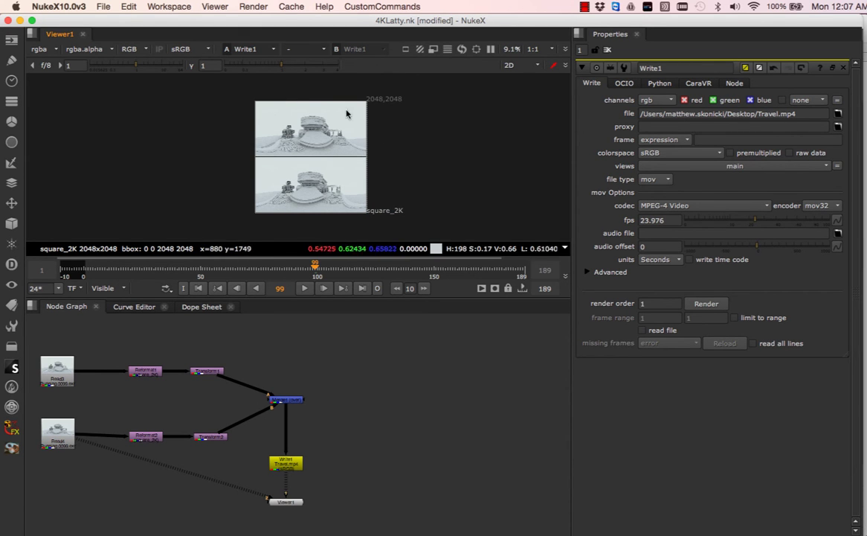
scroll(302, 160, up, 1)
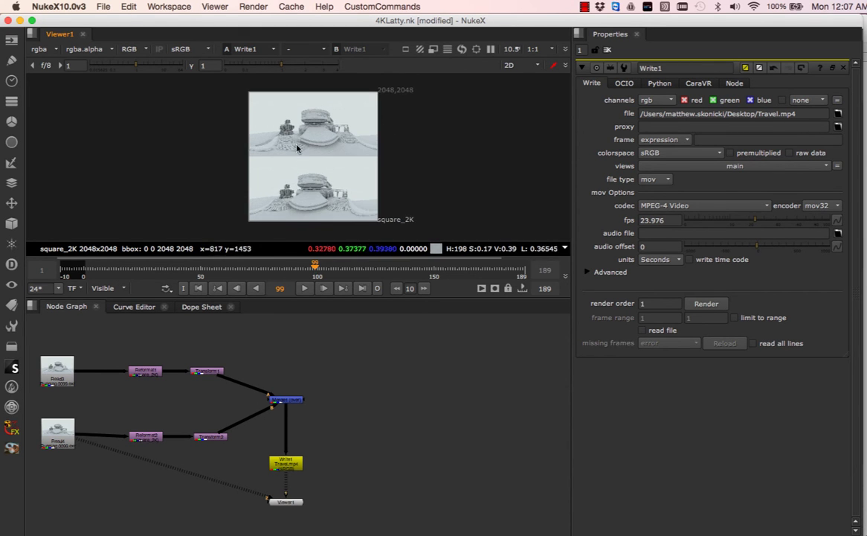
scroll(207, 437, up, 3)
key(1)
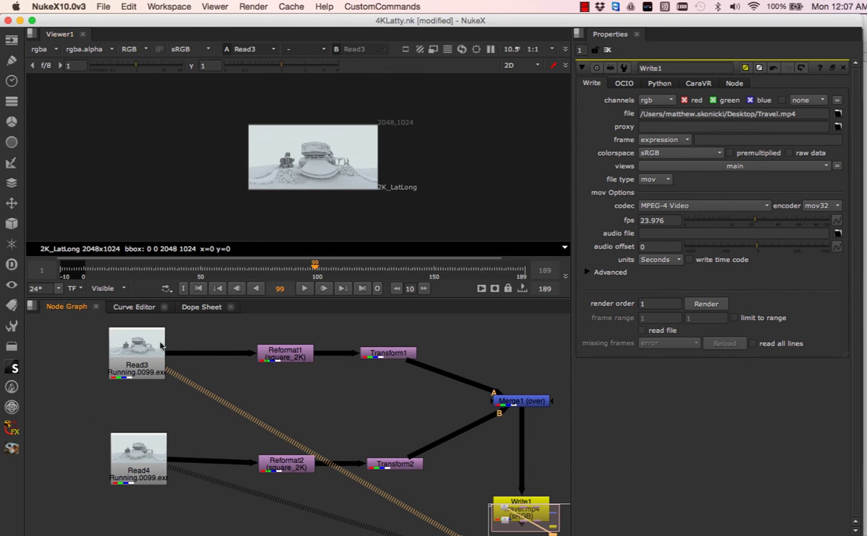
key(Right)
key(Right)
key(Right)
key(Right)
key(Right)
key(Right)
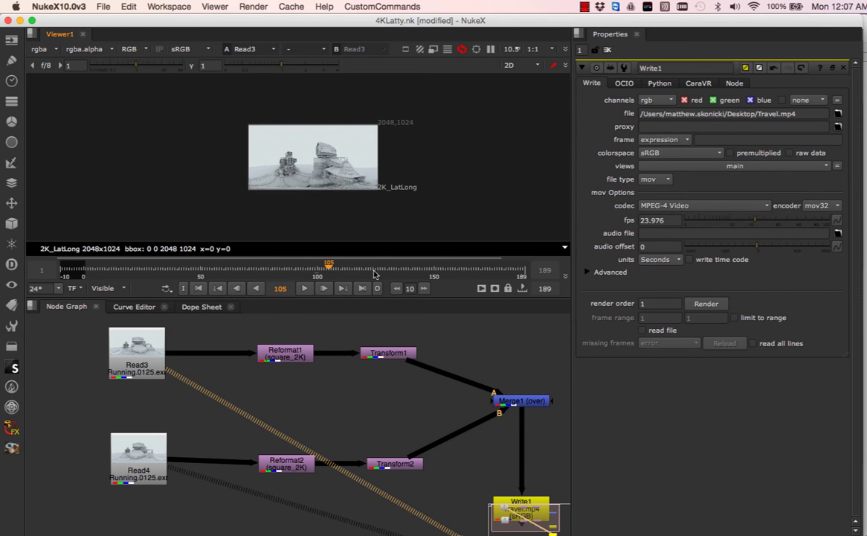
key(f)
click(245, 270)
click(327, 272)
drag(334, 275, 226, 276)
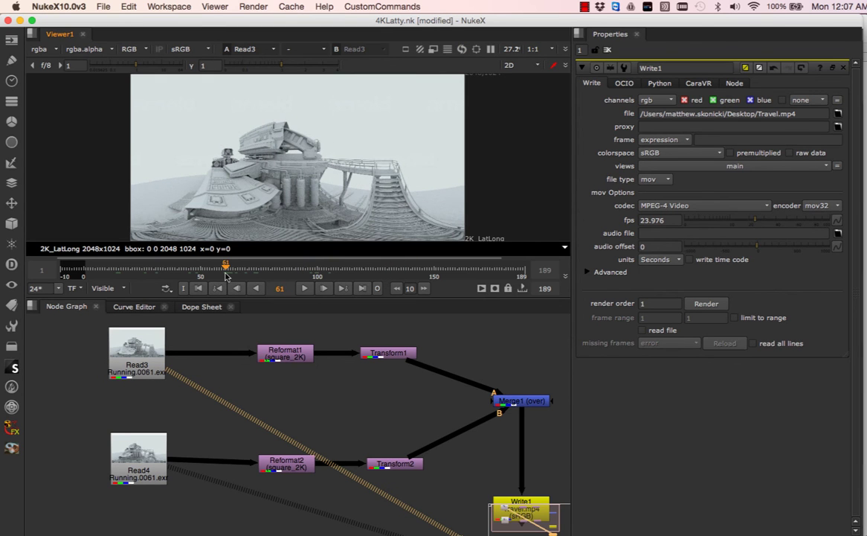
Inspect Reformat1's square_2K output and Transform1's 512-pixel upward offset
click(283, 355)
key(1)
double_click(287, 355)
scroll(327, 172, down, 3)
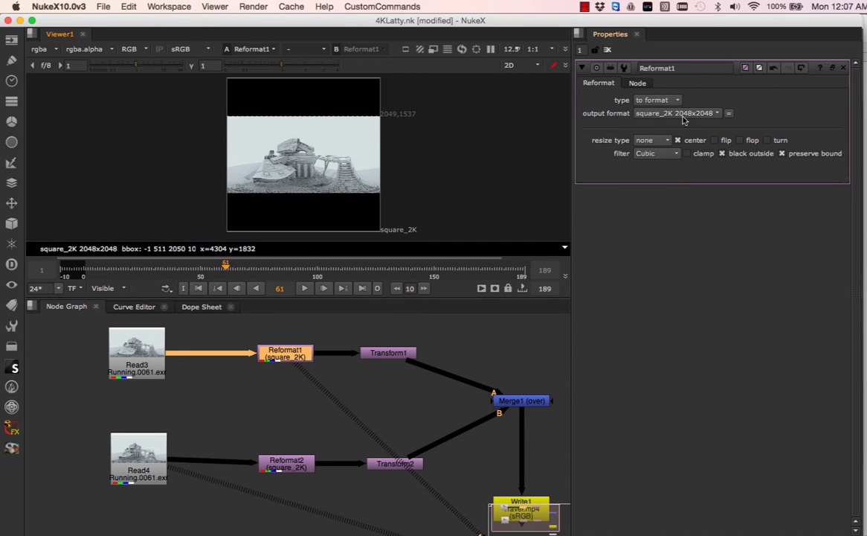
click(388, 352)
key(1)
double_click(388, 352)
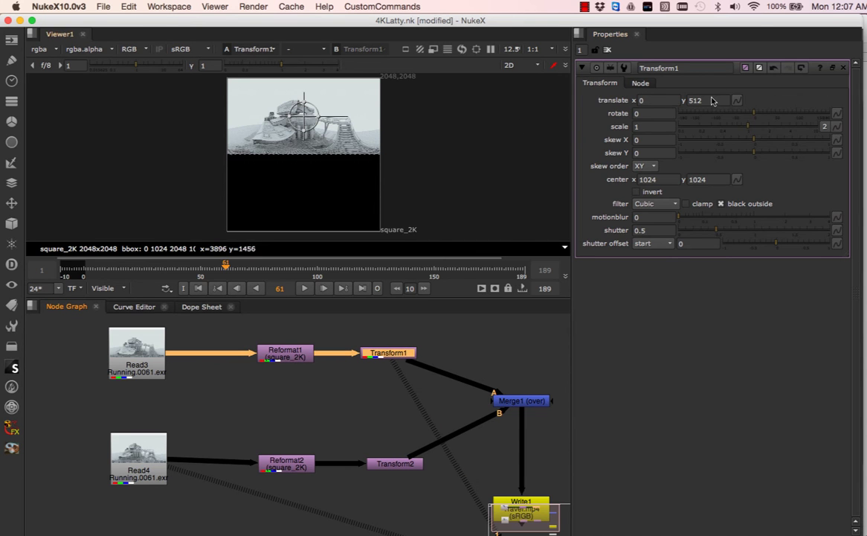
Check Reformat2, Transform2's -512 y offset, and the merged over-under image from Merge1
click(286, 463)
key(1)
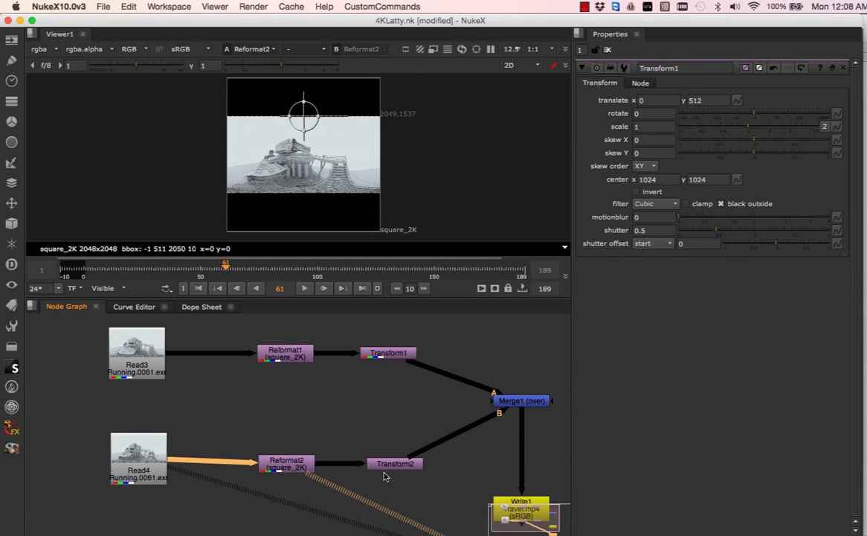
click(390, 463)
key(1)
double_click(393, 464)
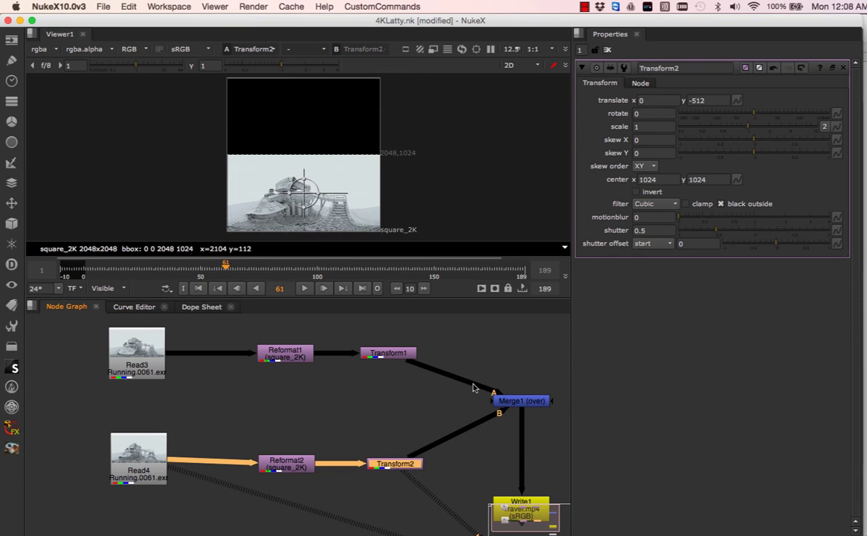
click(513, 401)
key(1)
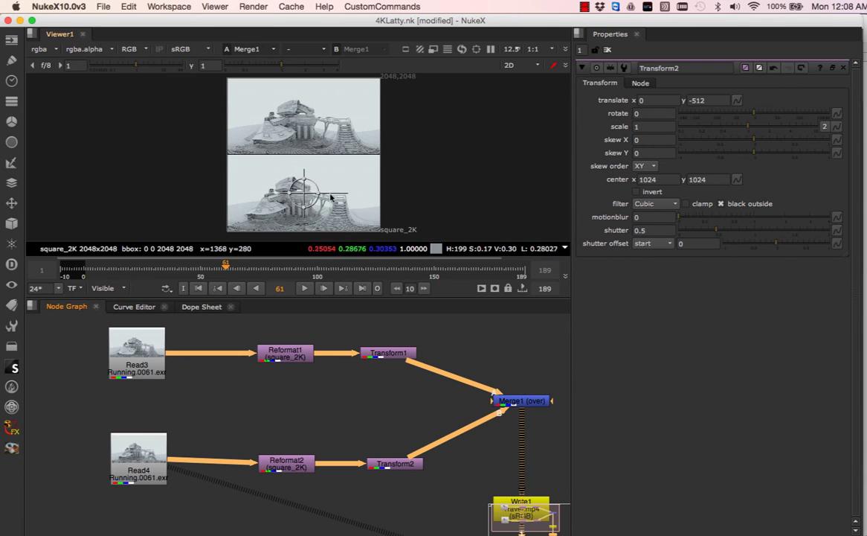
Open Write1's settings and highlight its Travel.mp4 output file path
scroll(324, 186, down, 3)
scroll(317, 143, down, 1)
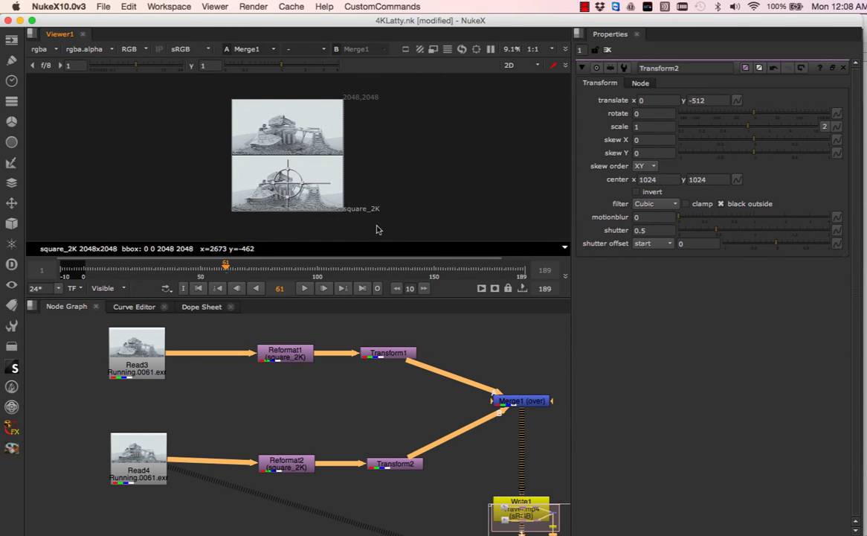
middle_drag(397, 377, 372, 372)
double_click(427, 460)
drag(795, 115, 661, 113)
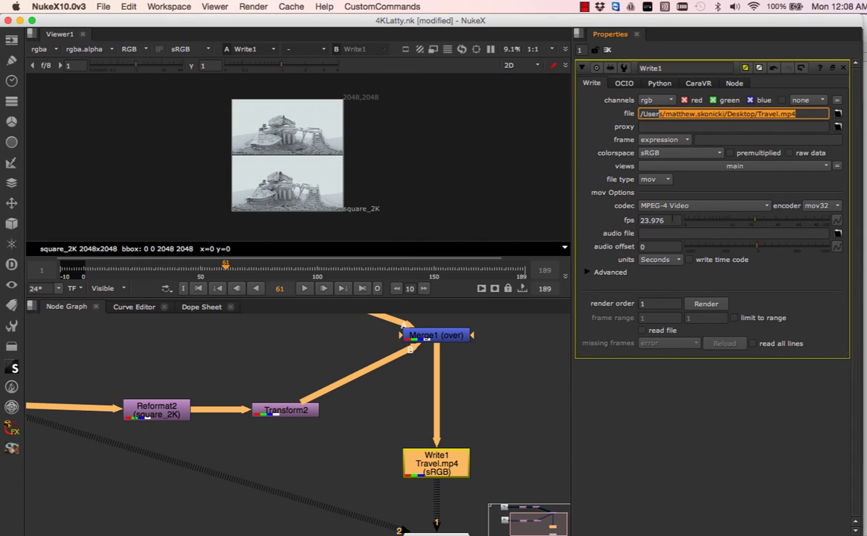
click(706, 303)
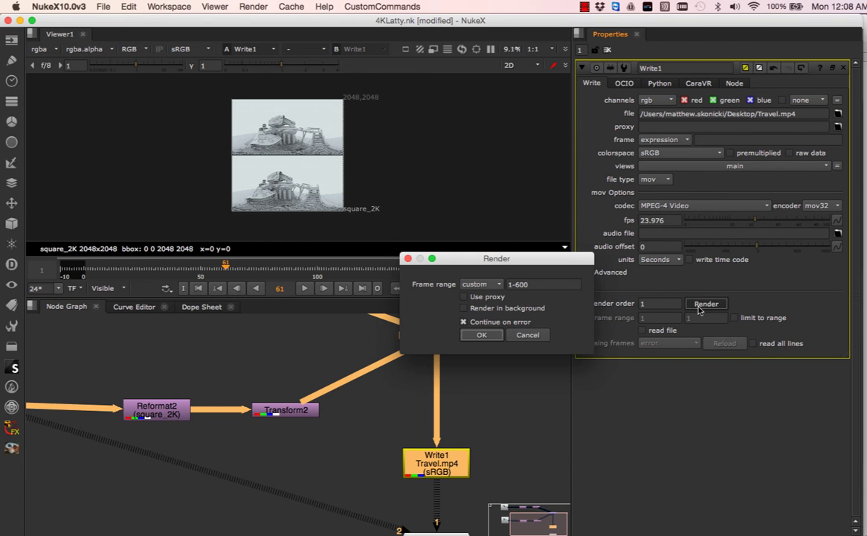
click(408, 258)
key(f)
scroll(216, 416, up, 5)
double_click(180, 404)
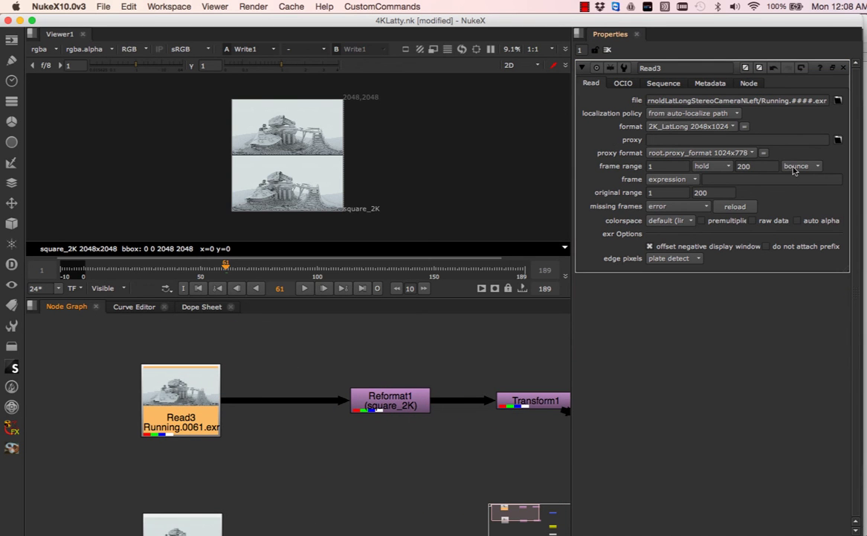
drag(227, 265, 378, 279)
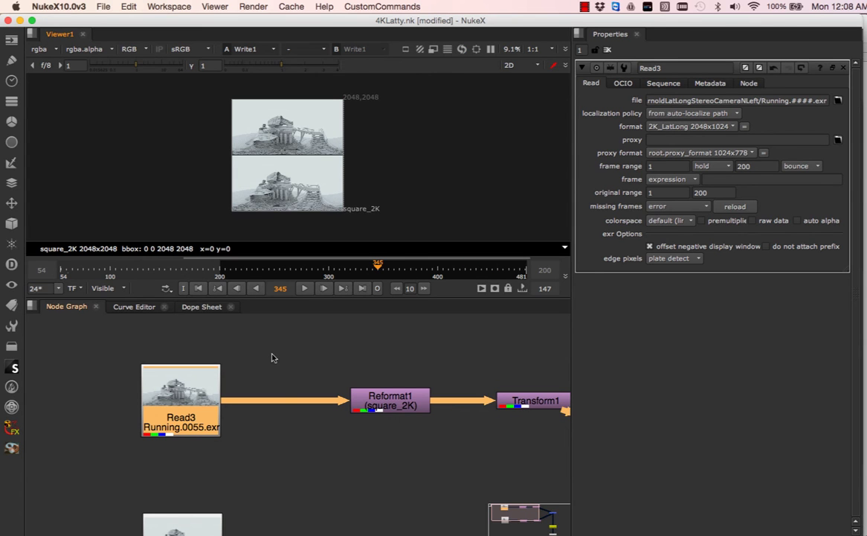
scroll(261, 398, down, 3)
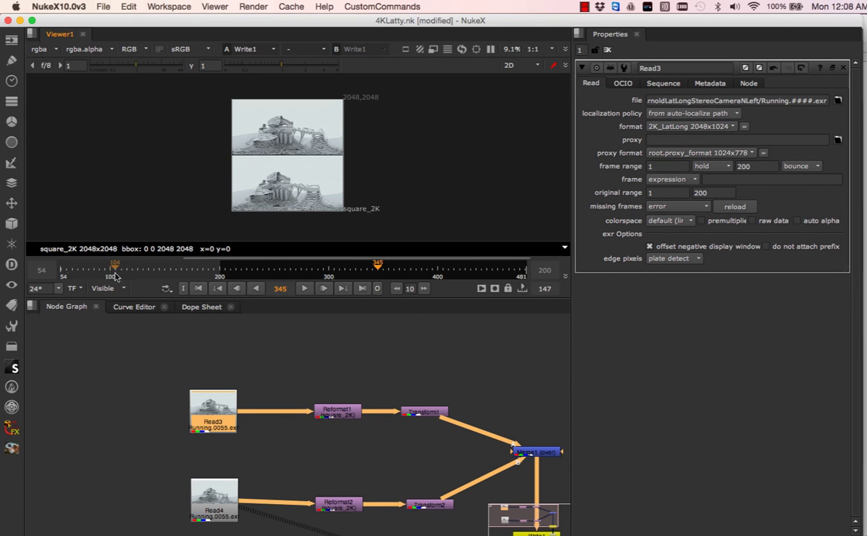
scroll(284, 420, down, 2)
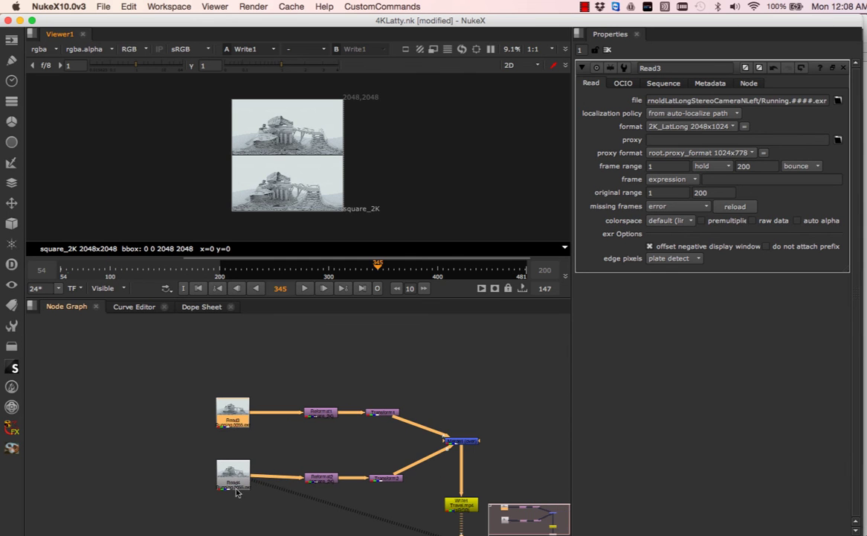
drag(228, 480, 233, 481)
scroll(378, 488, up, 5)
double_click(355, 465)
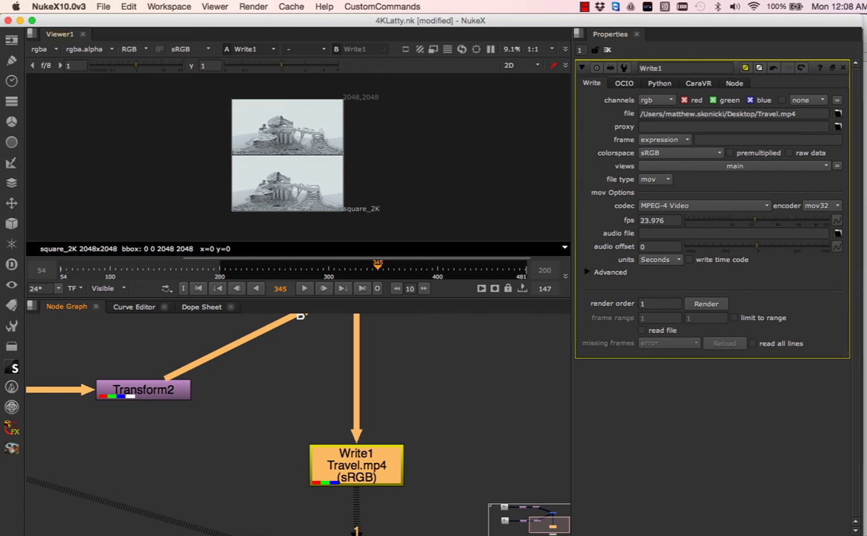
Play the rendered Travel.mp4 over-under preview in QuickTime, then close its window
click(583, 9)
click(617, 30)
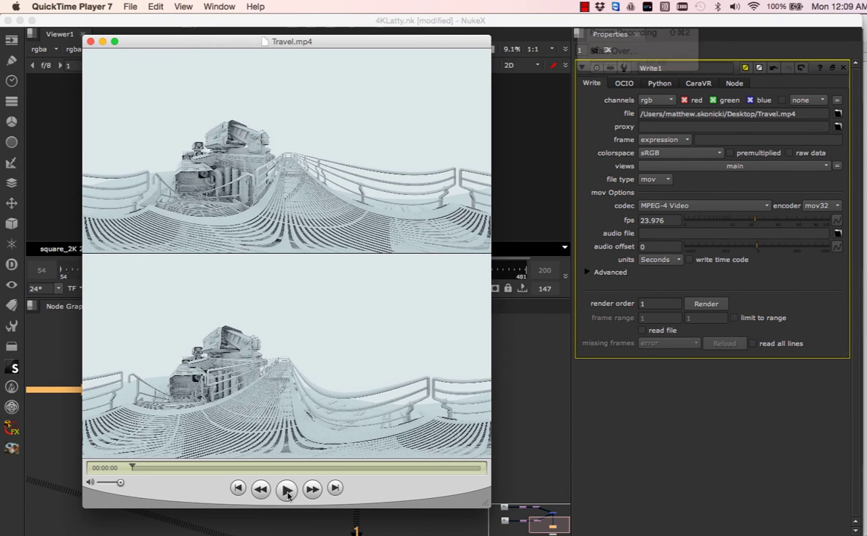
click(286, 489)
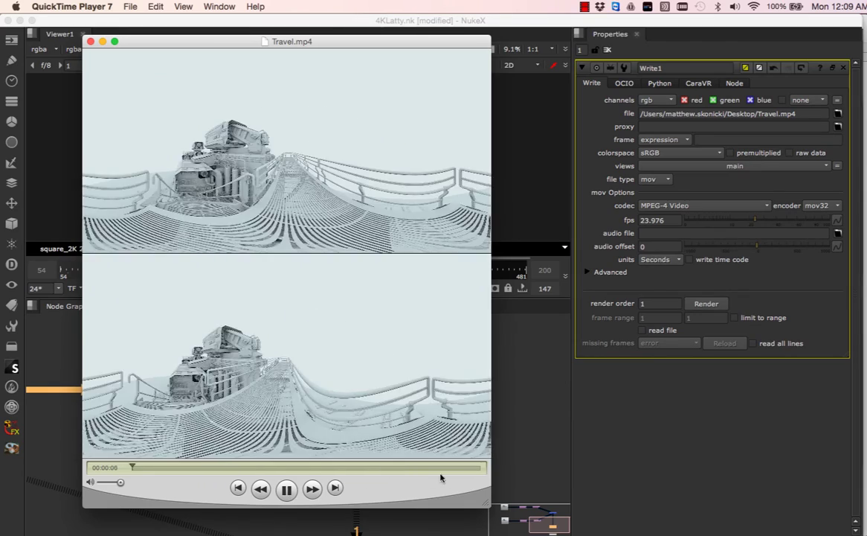
click(90, 41)
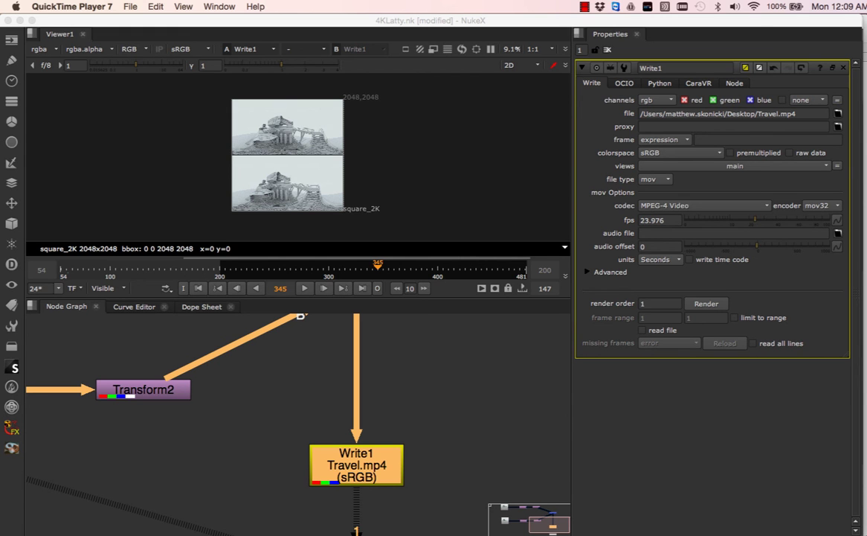
Bring the injector forward, dismiss the old injection result, and enlarge and reposition its window
key(super+Tab)
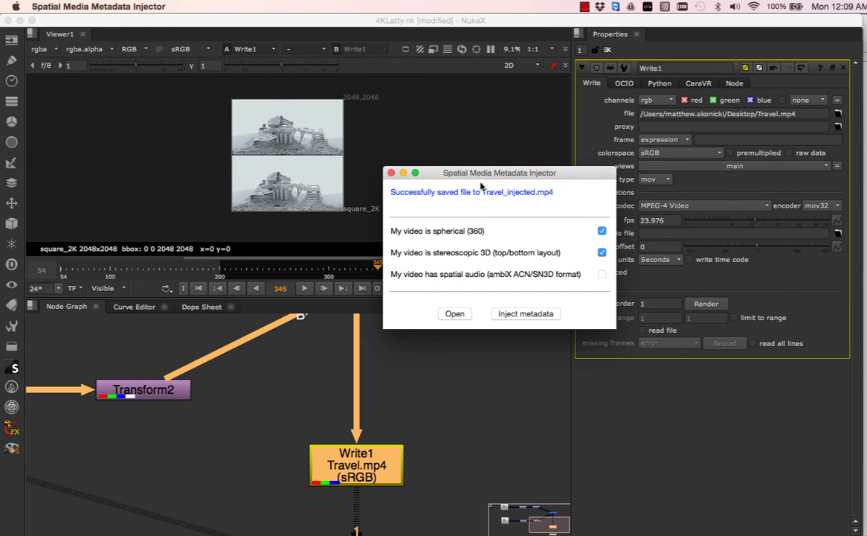
drag(483, 179, 279, 183)
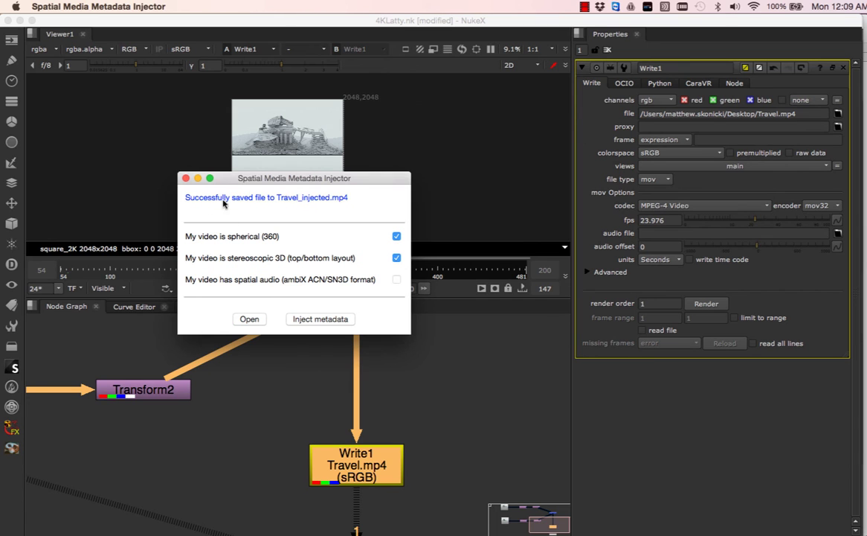
click(186, 178)
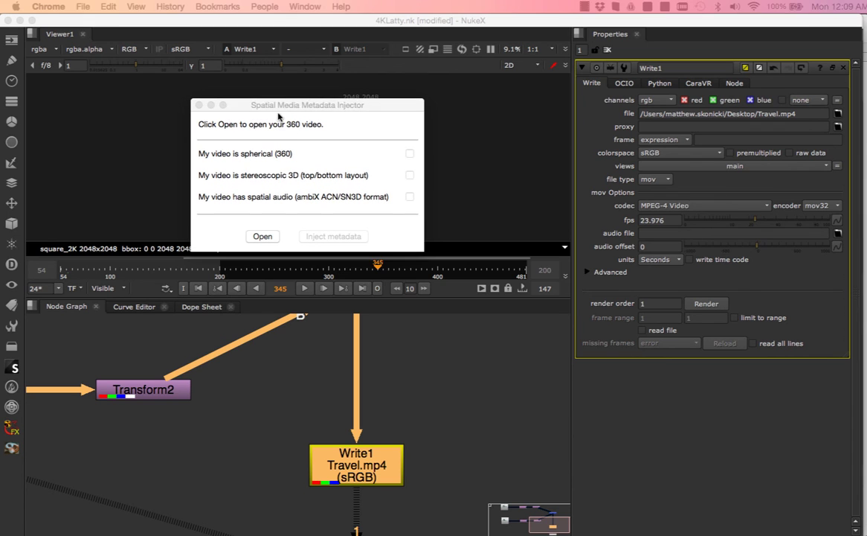
drag(424, 251, 580, 416)
drag(338, 110, 311, 103)
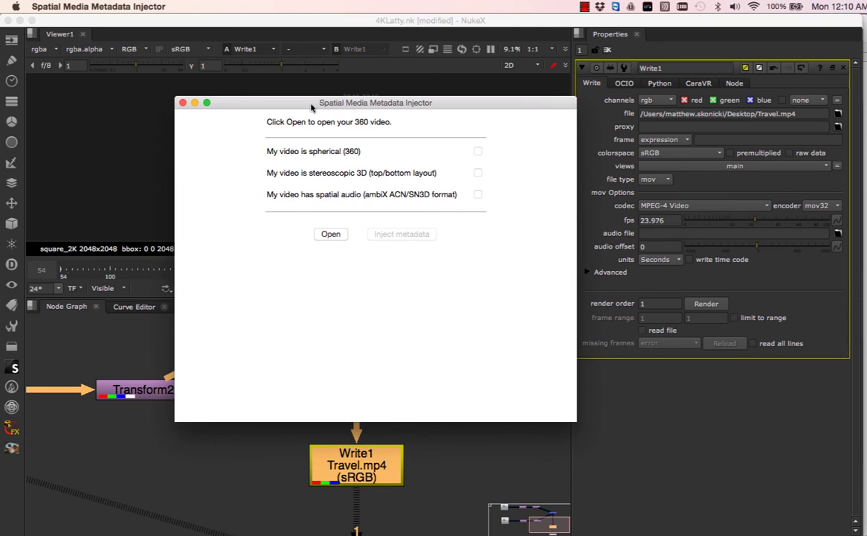
Load Travel.mp4 into the injector and shift the window to uncover the render
click(331, 235)
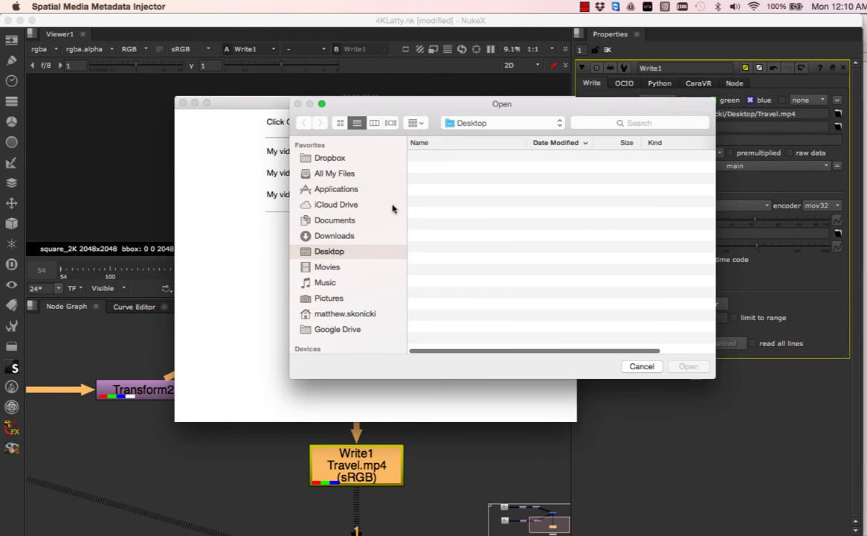
double_click(454, 190)
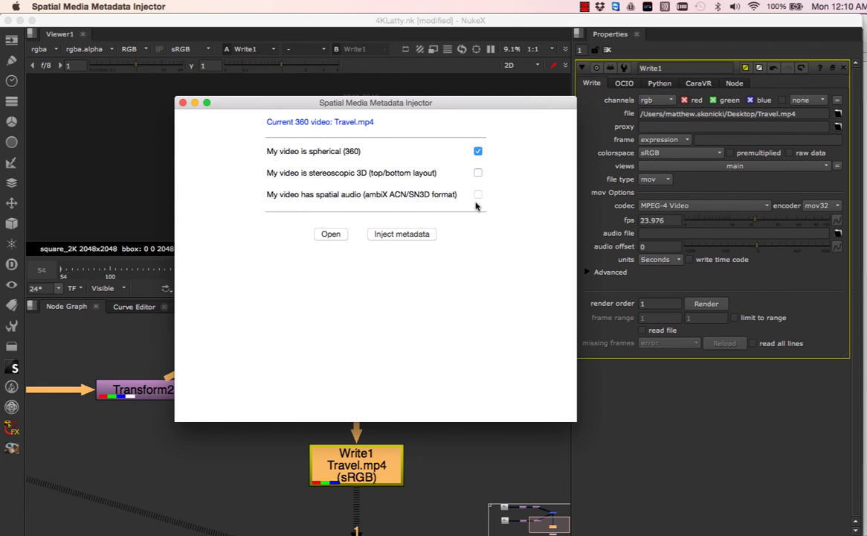
drag(280, 109, 281, 233)
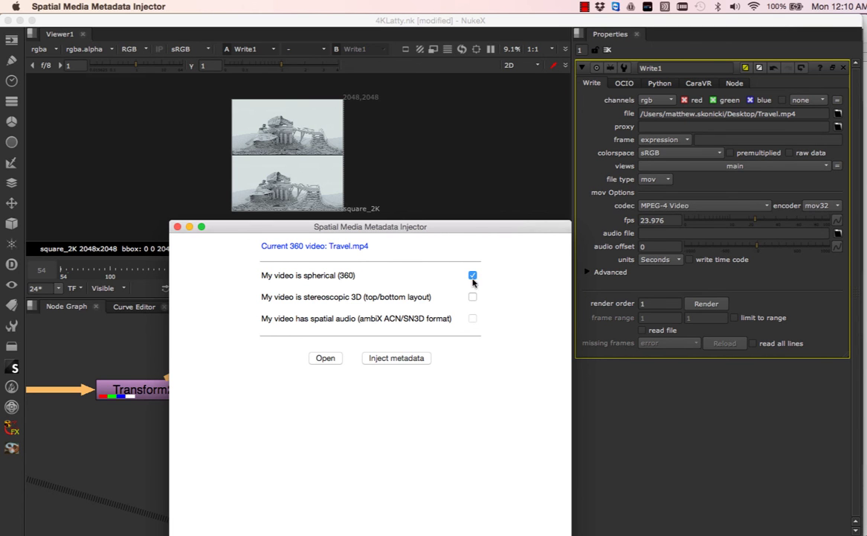
drag(419, 230, 448, 219)
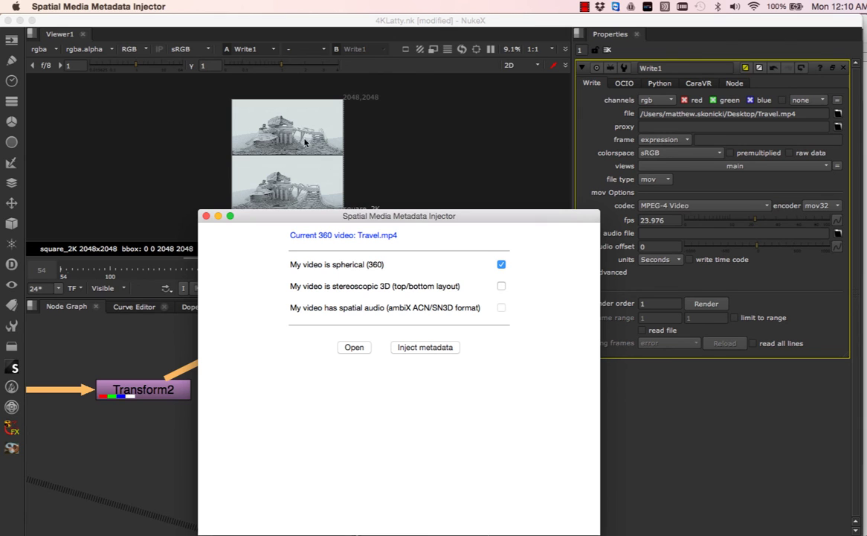
Mark it top/bottom stereoscopic 3D, inject the metadata, and save as Travel_injected.mp4
click(502, 287)
click(426, 348)
click(442, 173)
click(601, 241)
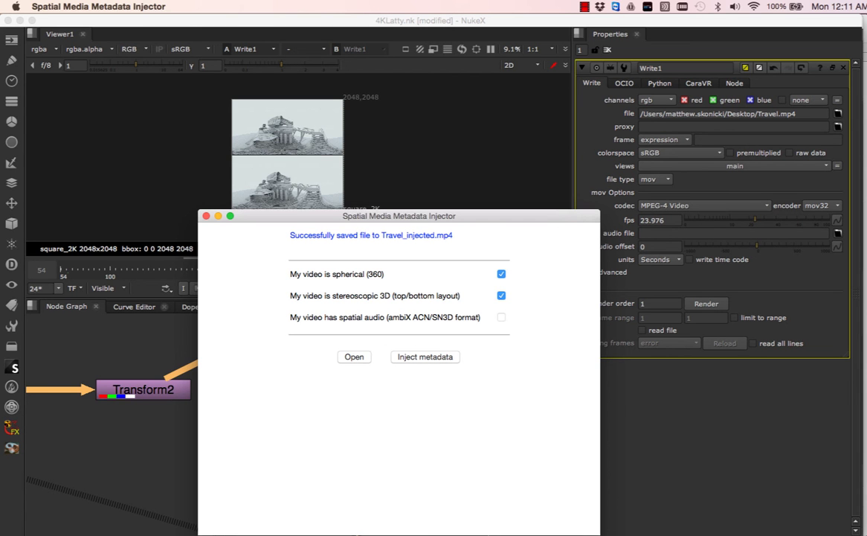
key(super+Tab)
Rewind the video, turn the 360 view toward the machine, and pick a playback quality
drag(391, 200, 429, 52)
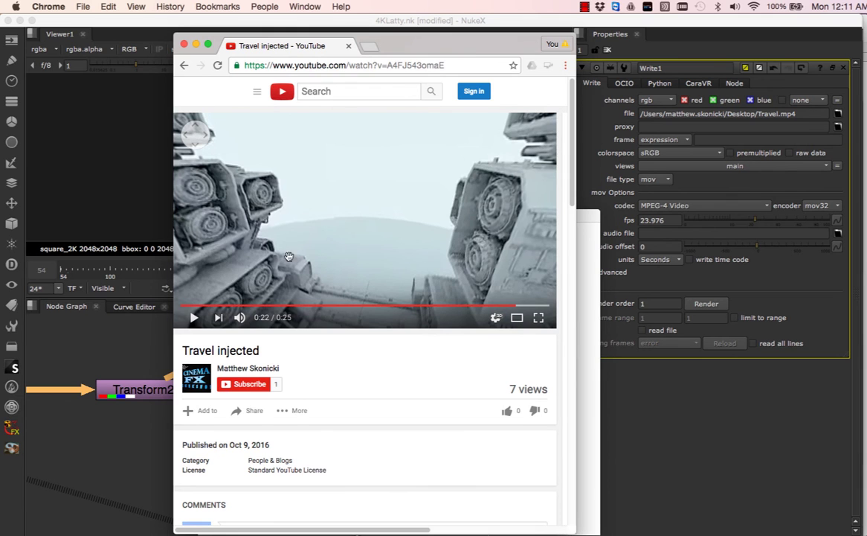
click(185, 305)
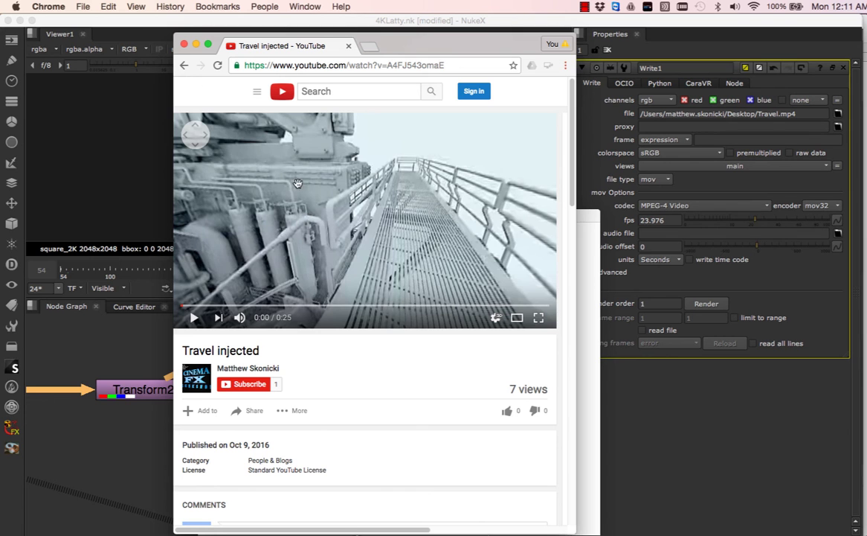
drag(308, 213, 359, 239)
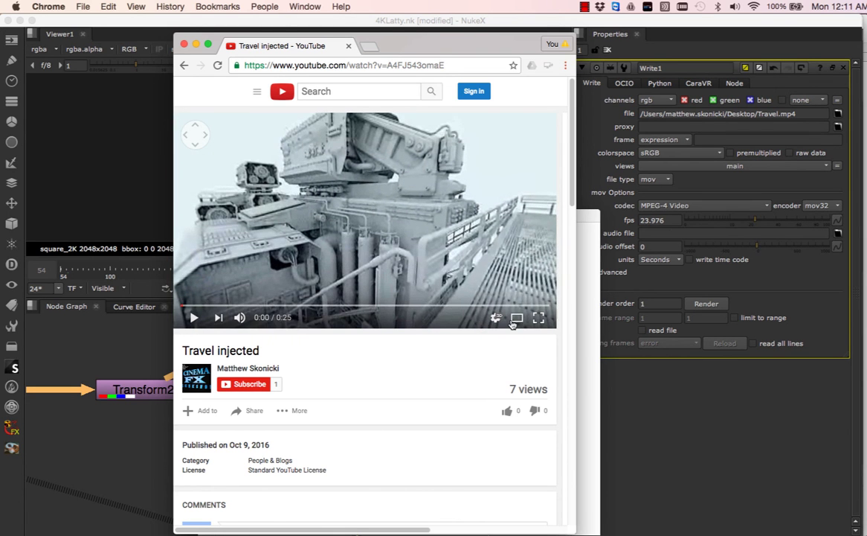
click(496, 318)
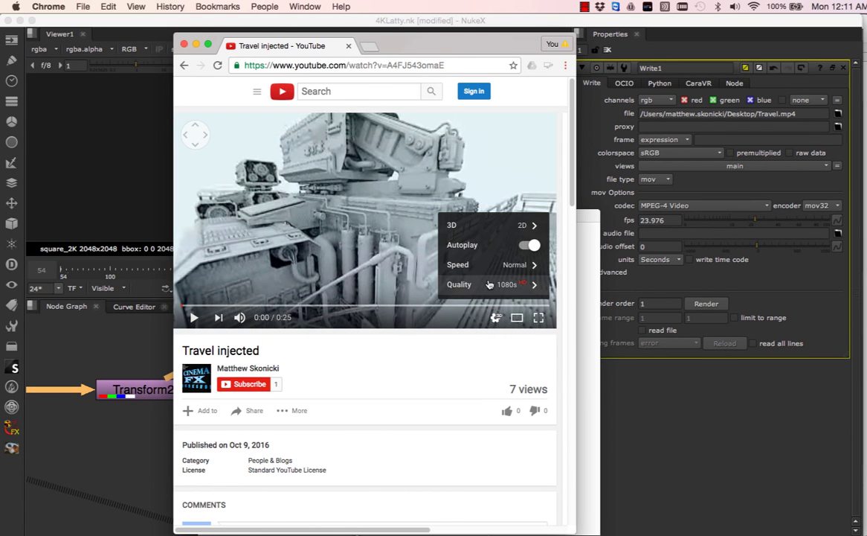
click(493, 284)
click(521, 192)
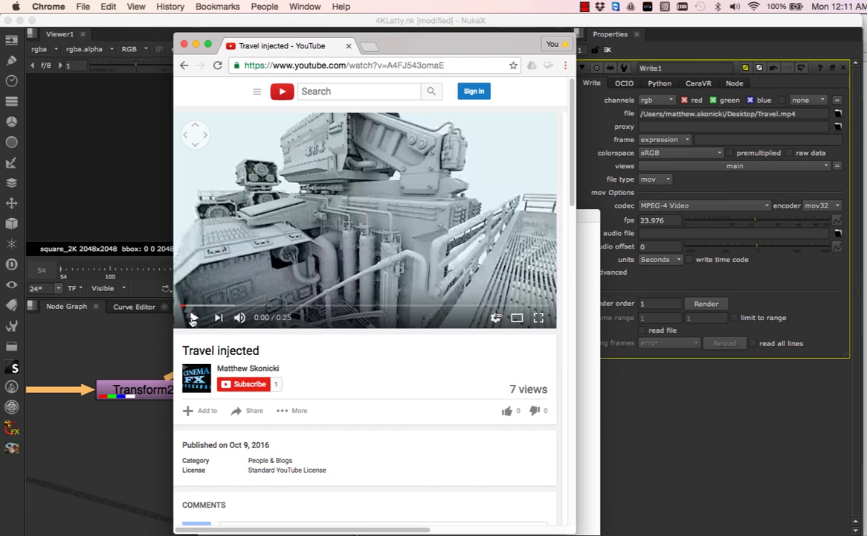
Play the 360 video, pause at 0:08, and rotate the view to the side
click(192, 318)
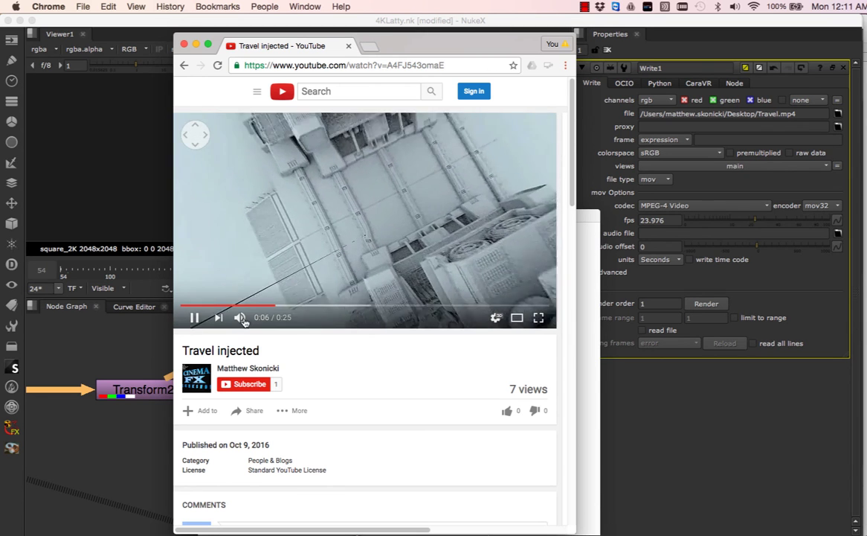
click(297, 255)
drag(294, 234, 186, 224)
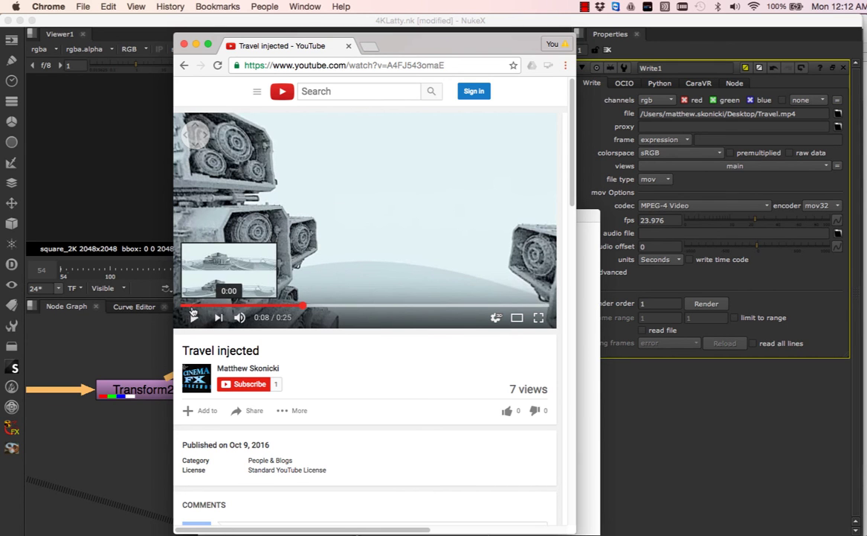
Restart the video from the beginning, rotate the view, and play then pause at 0:03
click(192, 306)
drag(327, 223, 443, 291)
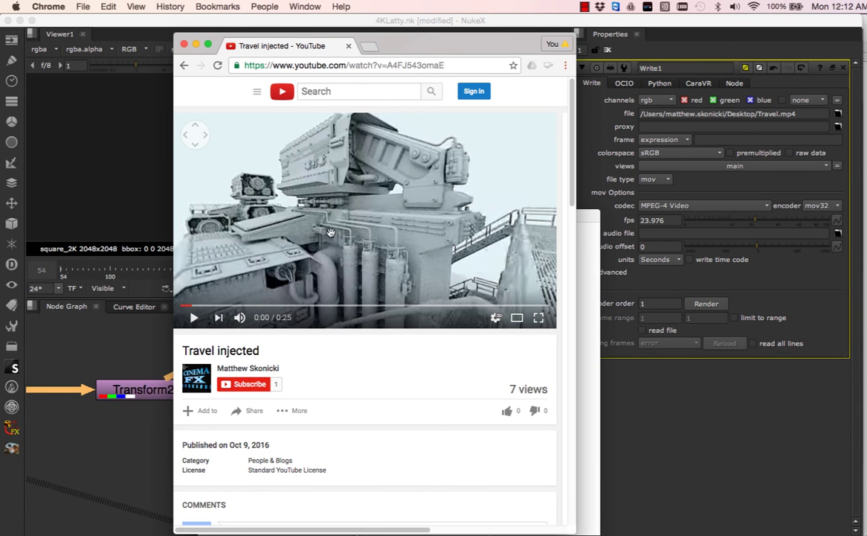
drag(300, 272, 307, 253)
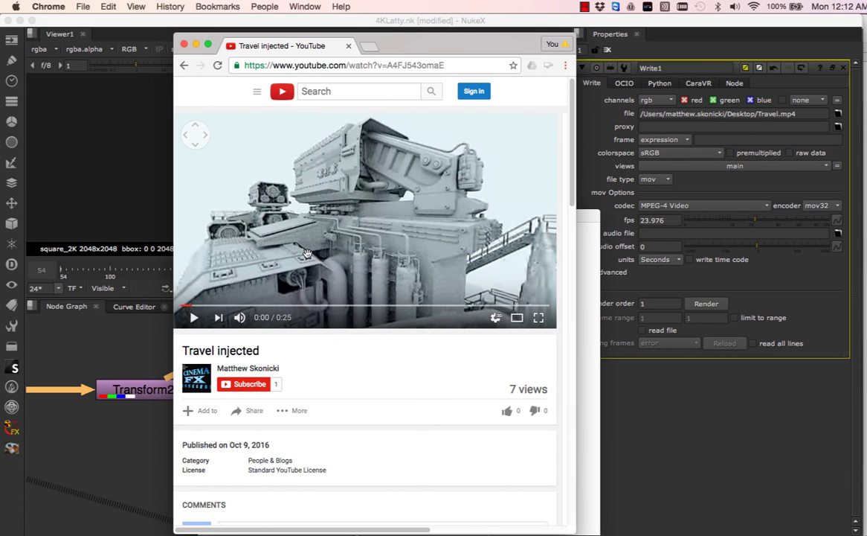
click(193, 317)
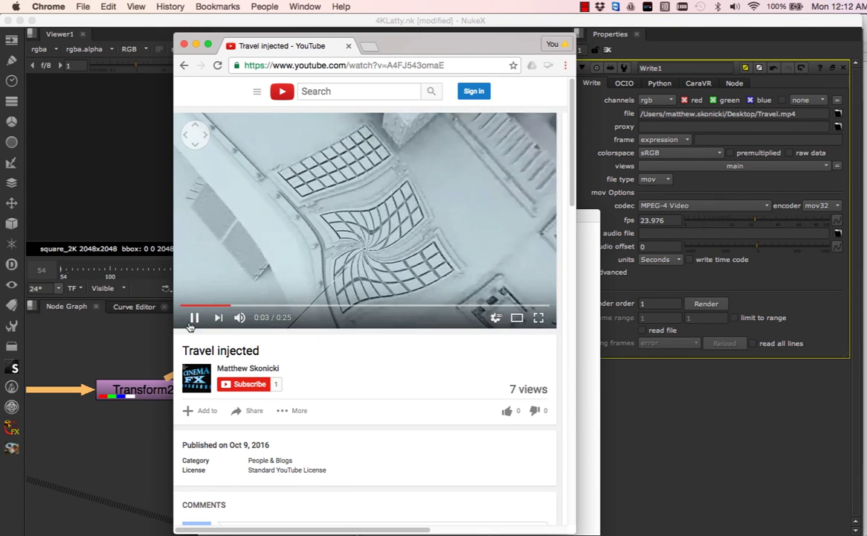
key(space)
drag(257, 298, 277, 221)
click(309, 257)
click(367, 253)
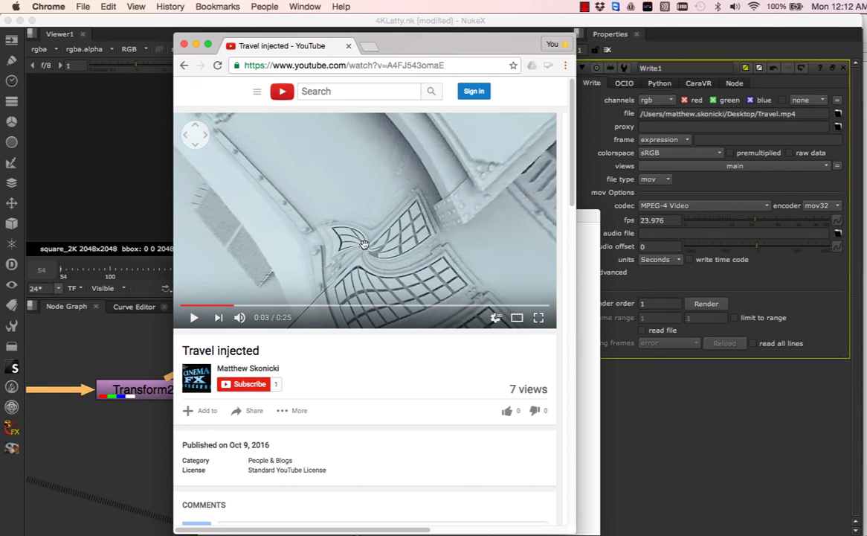
Look up at the sky and back, pause at 0:06, and level to the horizon
drag(387, 262, 359, 363)
drag(381, 232, 342, 235)
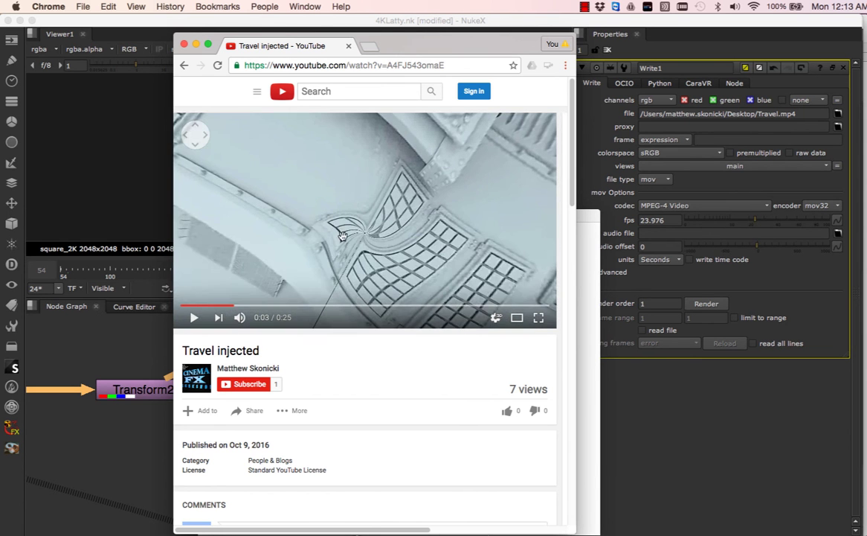
click(192, 318)
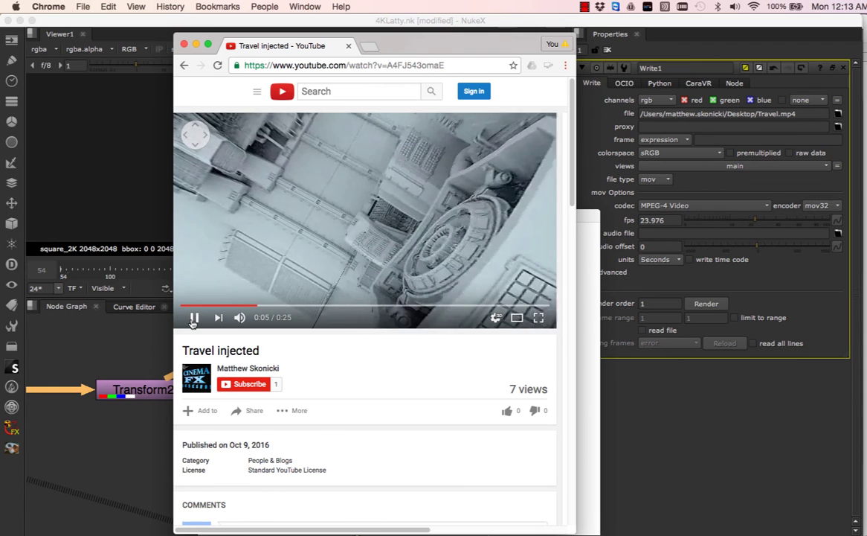
click(328, 247)
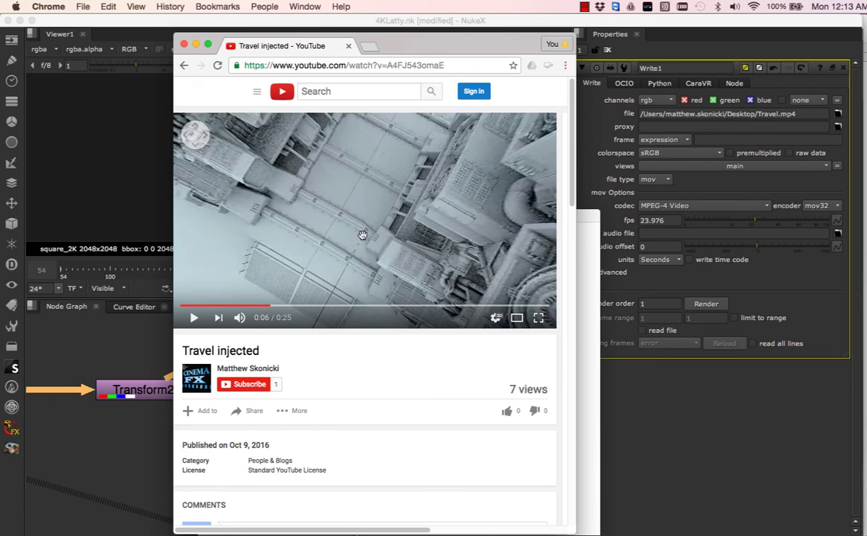
drag(361, 239, 319, 184)
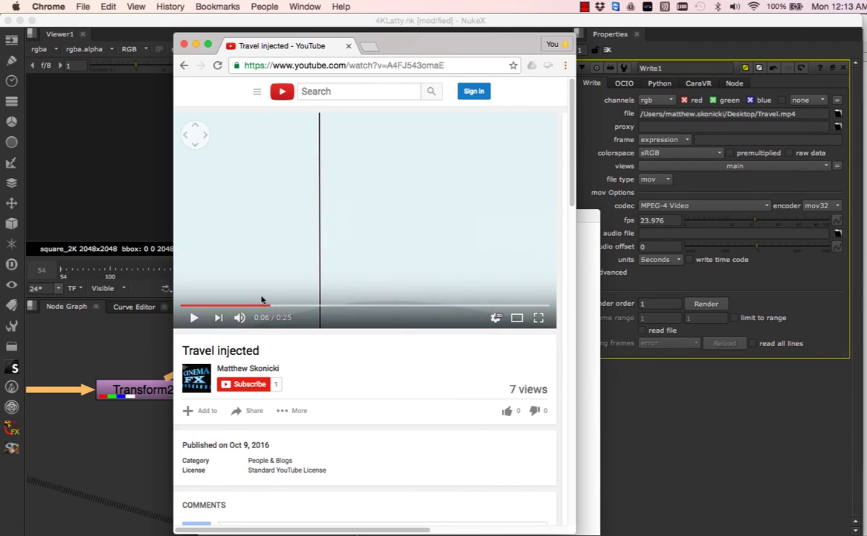
click(102, 350)
Zoom the viewer into the 2048x2048 over-under render to pixel level and back out
scroll(340, 153, up, 4)
scroll(342, 139, up, 15)
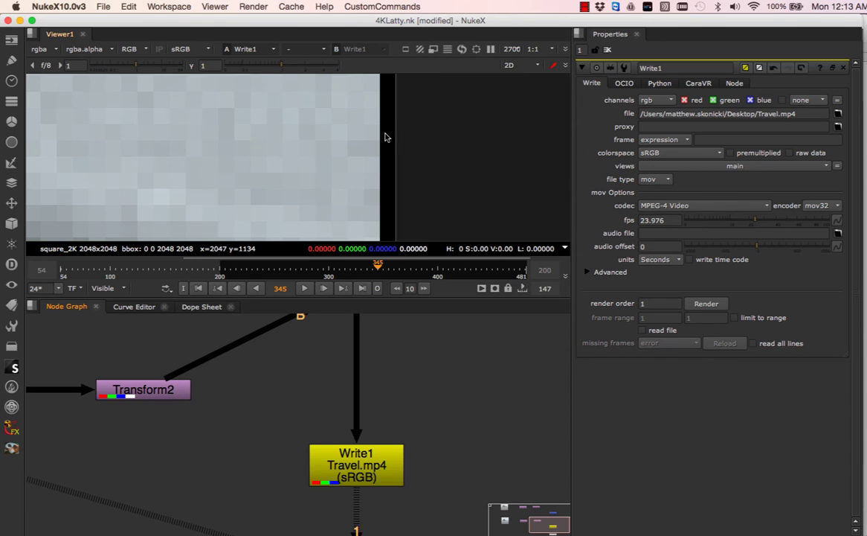
scroll(257, 183, down, 8)
scroll(251, 179, up, 3)
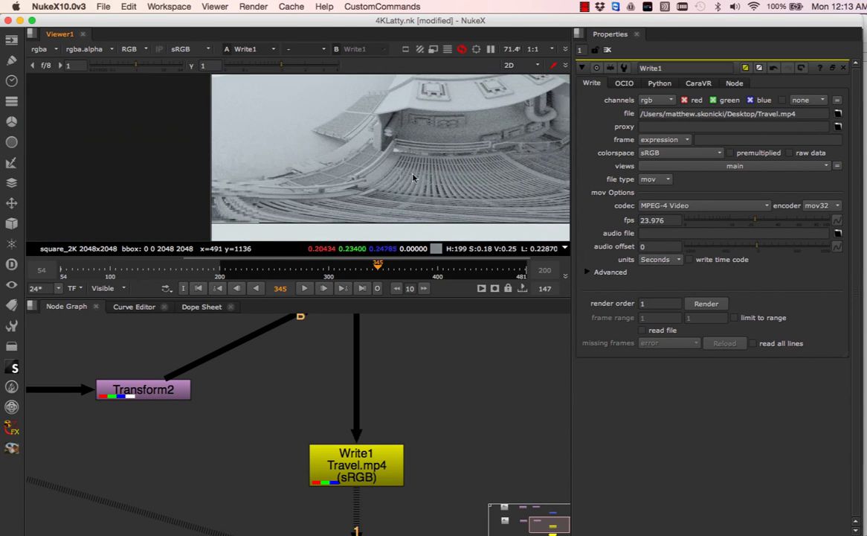
scroll(243, 179, up, 8)
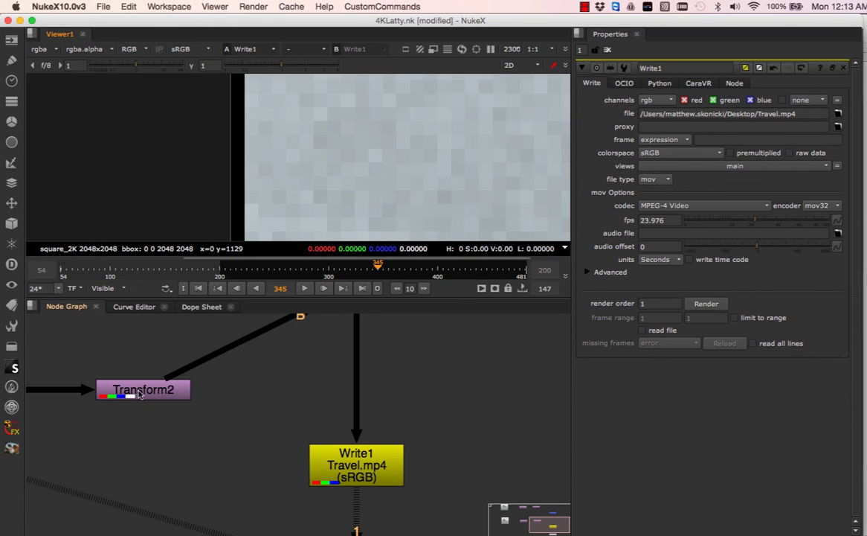
scroll(238, 193, down, 12)
scroll(257, 191, down, 6)
scroll(392, 195, down, 2)
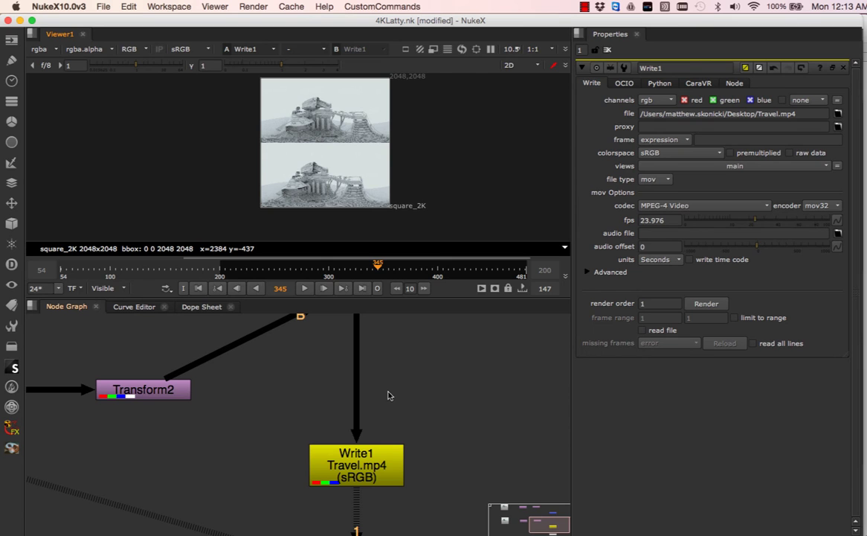